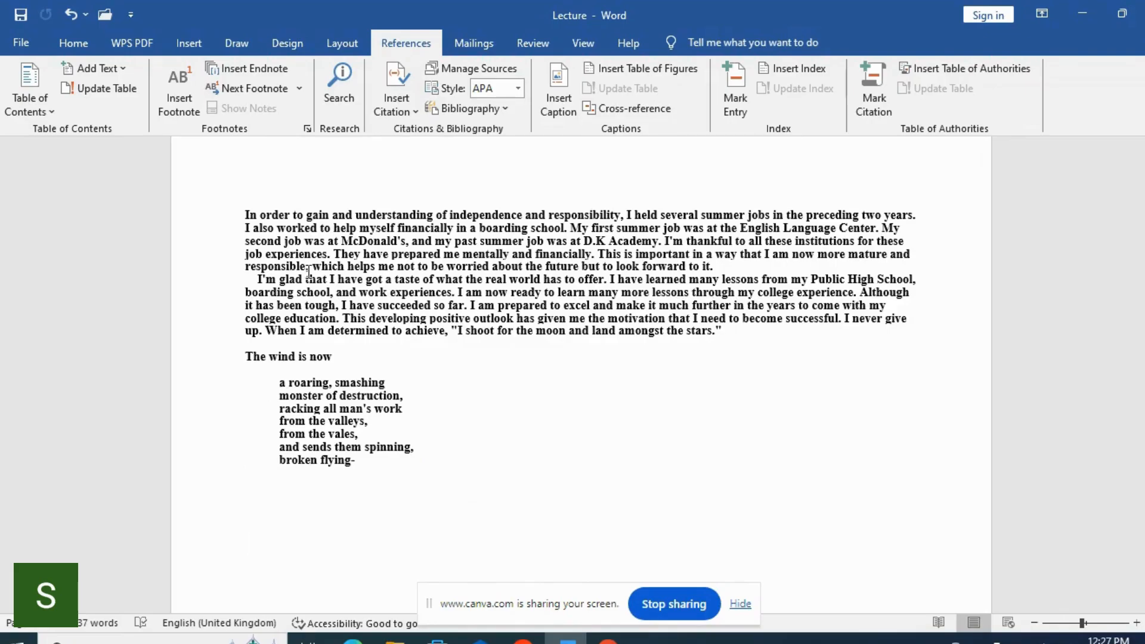
# - Undo the last edit and insert a footnote below the poem with the text "Footnote"
pyautogui.hotkey('ctrl', 'z')
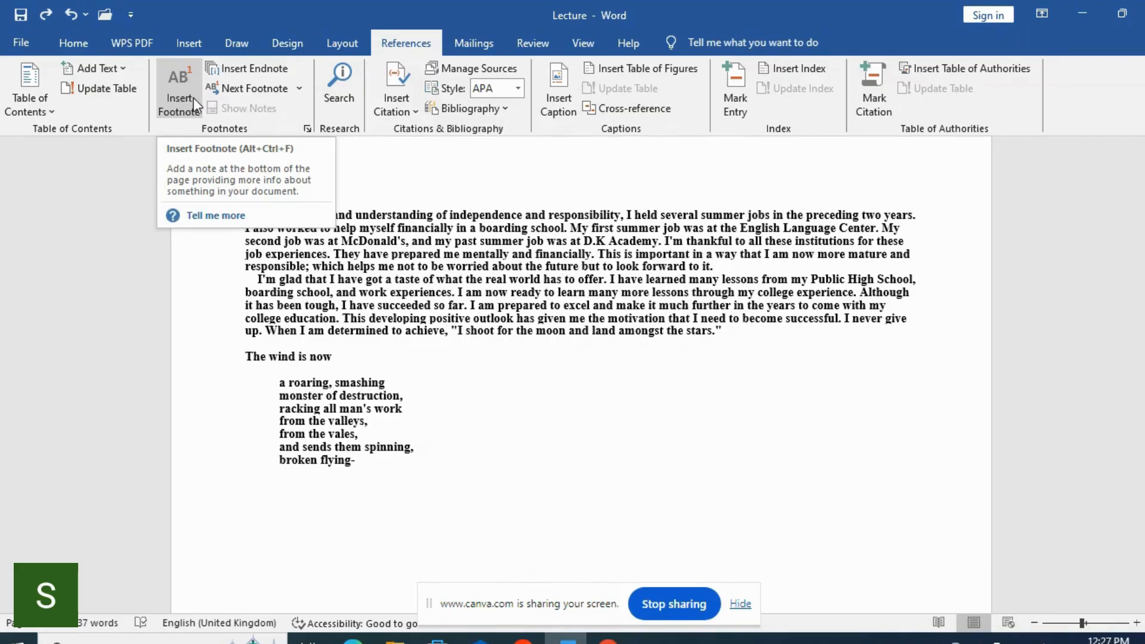
pyautogui.click(192, 98)
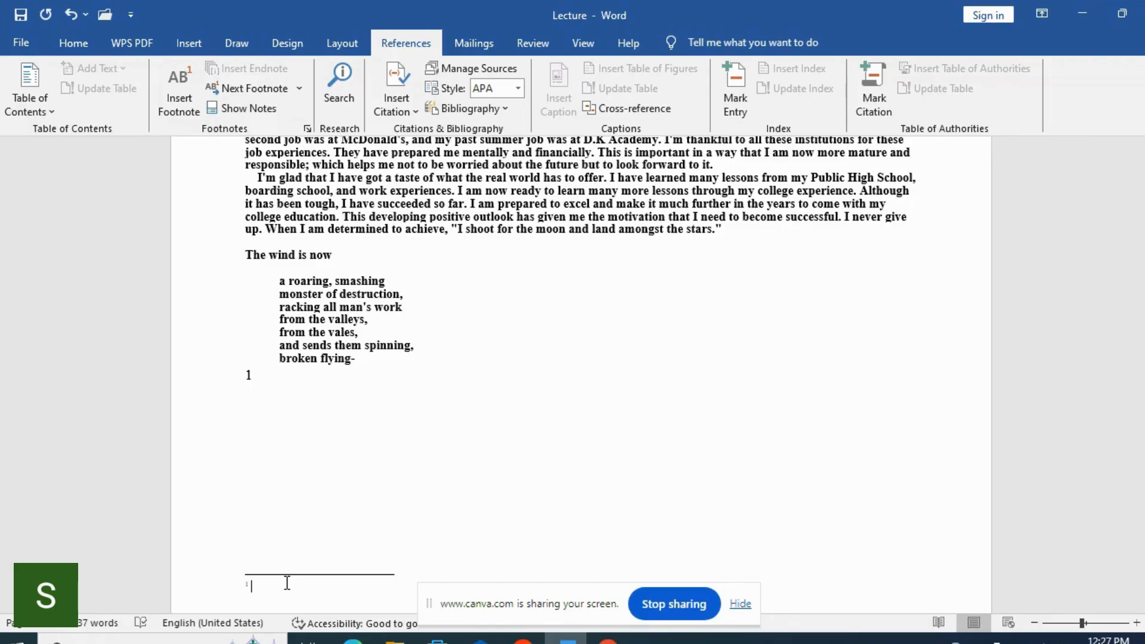
pyautogui.write('Footnote')
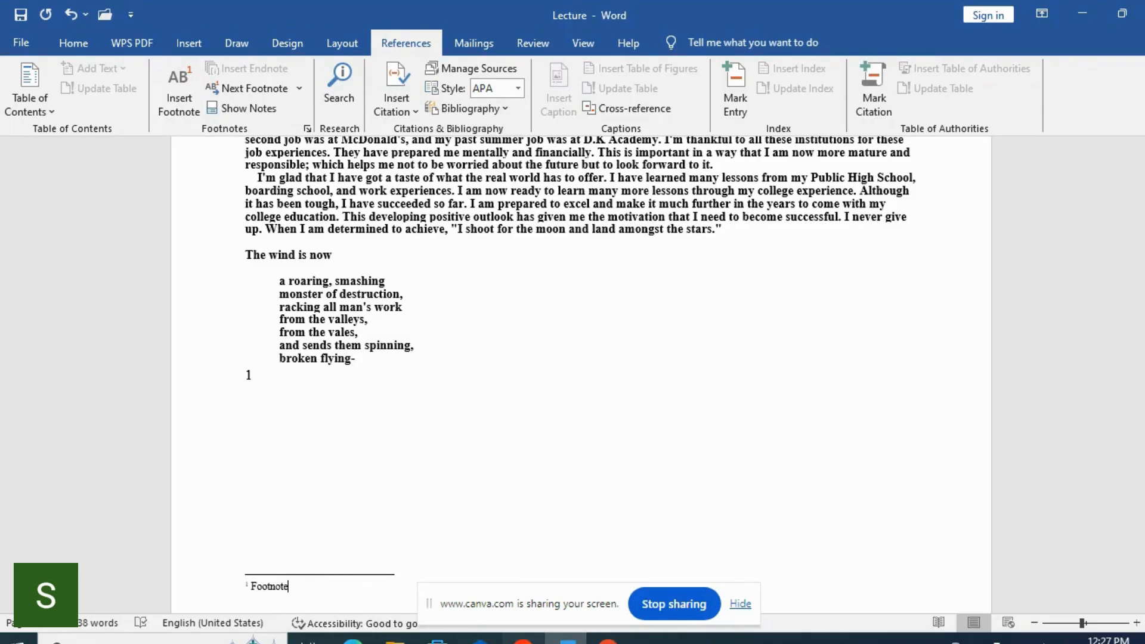
# - Switch to the WPS presentation, view the "Section 2: Managing Footnotes" slide, and return to the Word document
pyautogui.click(523, 639)
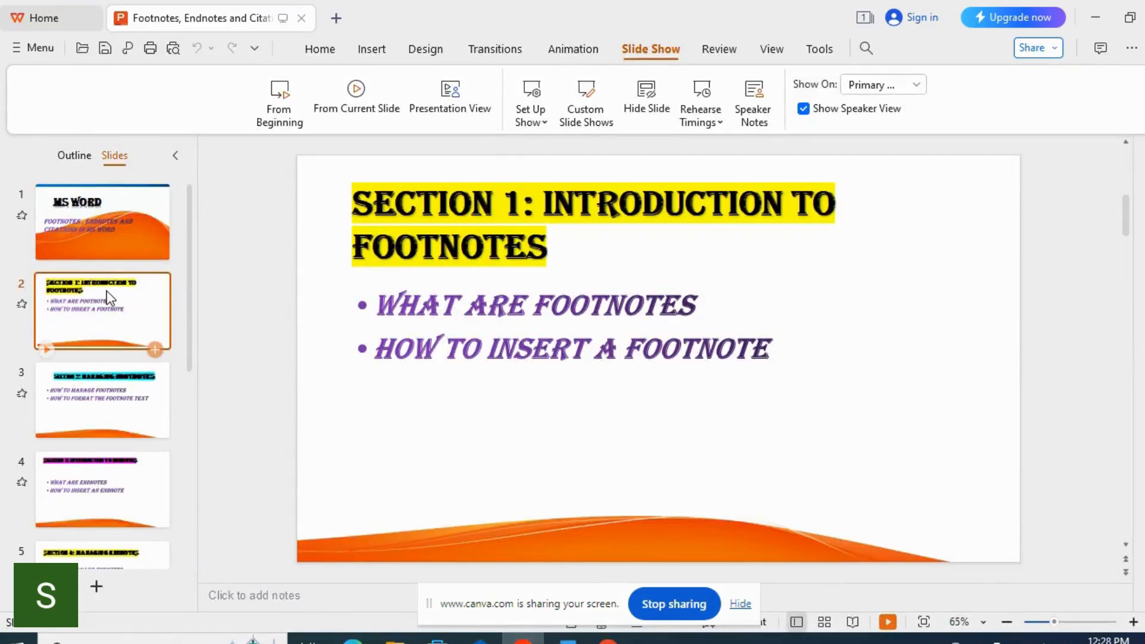
pyautogui.click(108, 380)
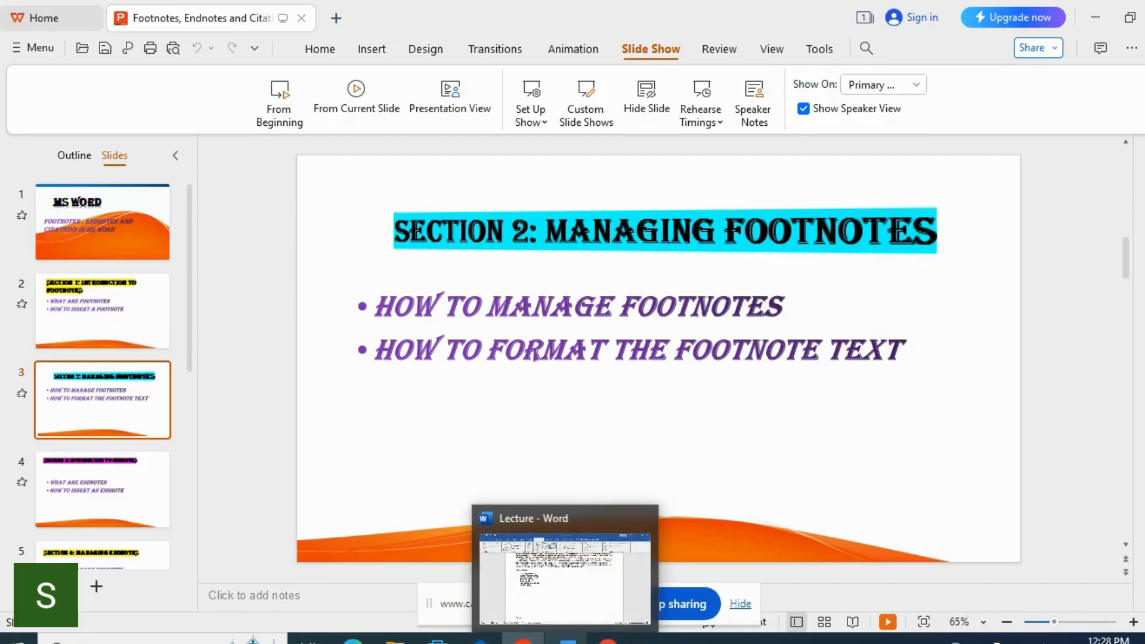
pyautogui.click(567, 640)
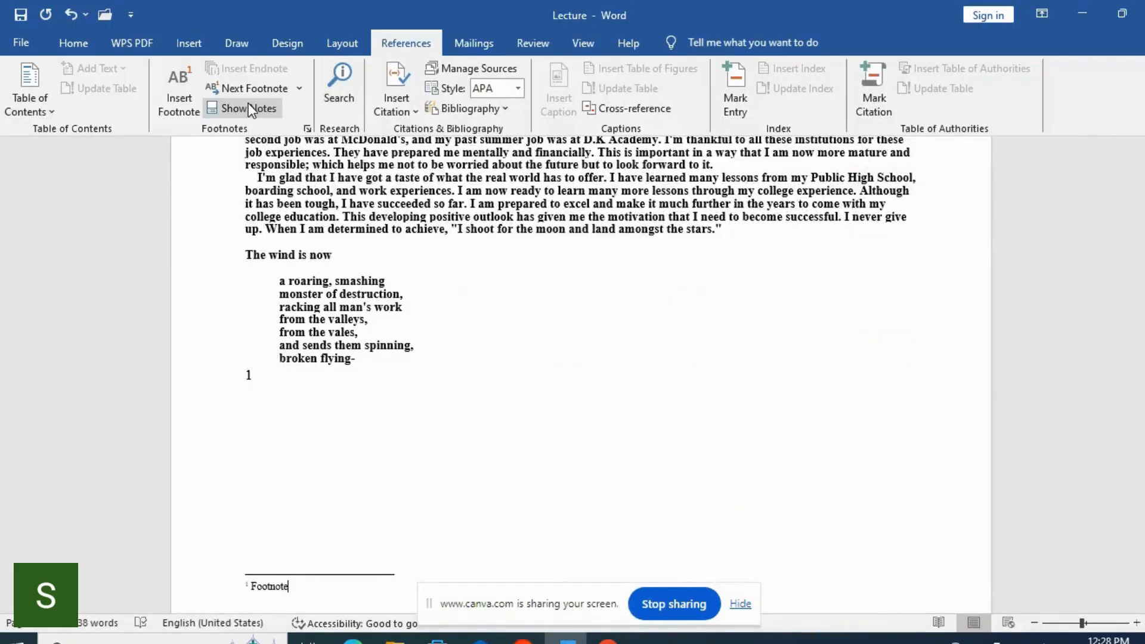
# - Go to the next footnote and format the whole note text in Showcard Gothic at size 36
pyautogui.click(299, 88)
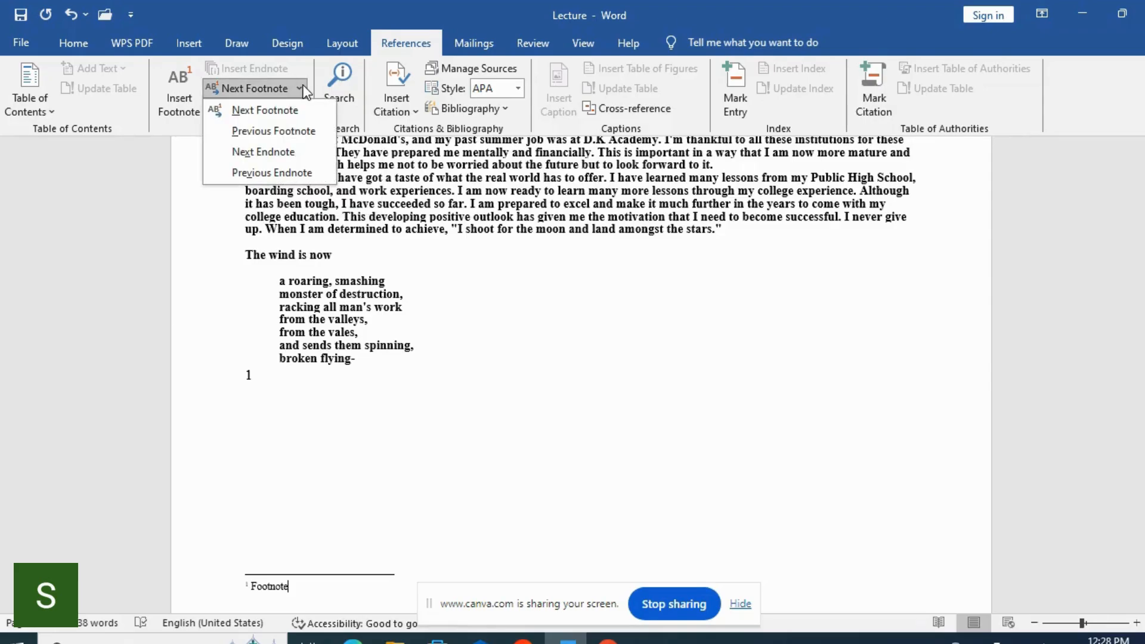
pyautogui.click(276, 106)
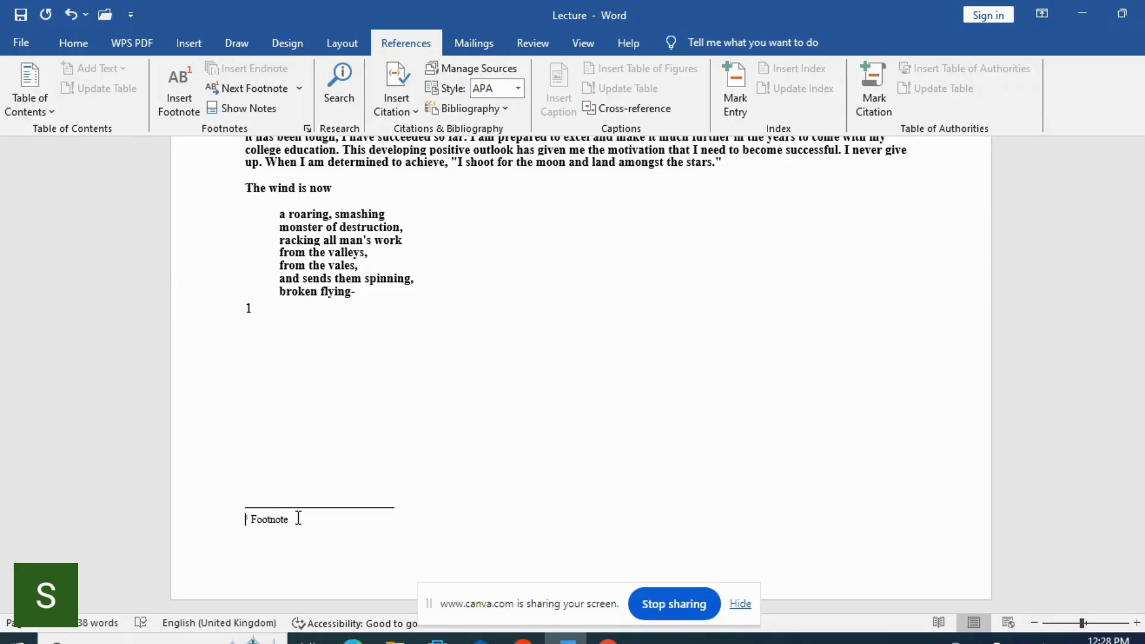
pyautogui.moveTo(299, 517); pyautogui.dragTo(224, 514)
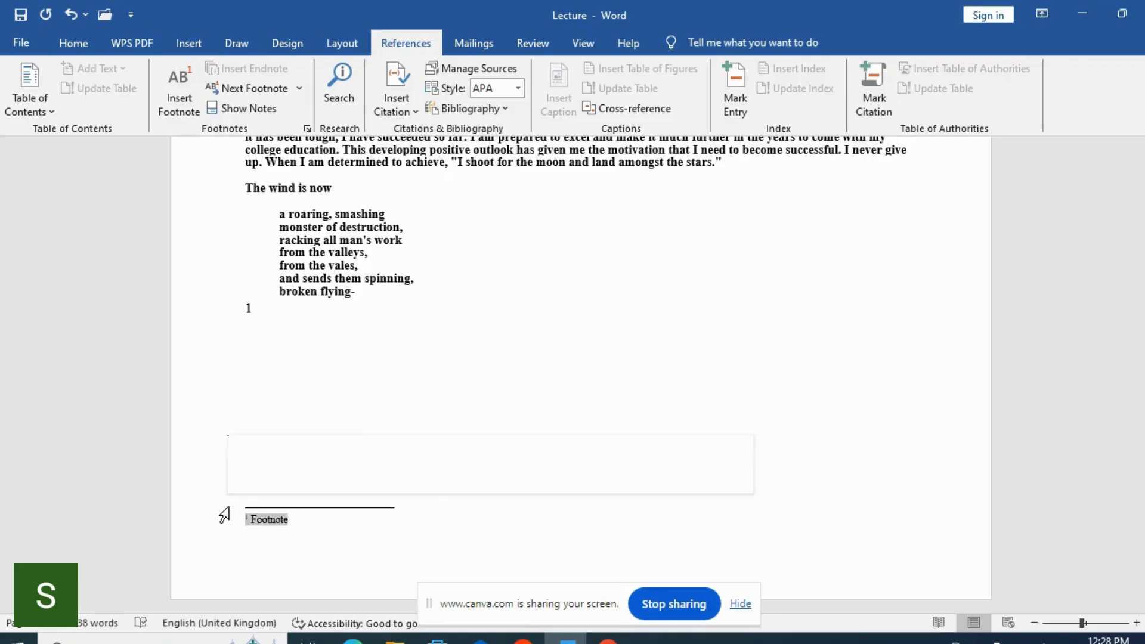
pyautogui.click(68, 43)
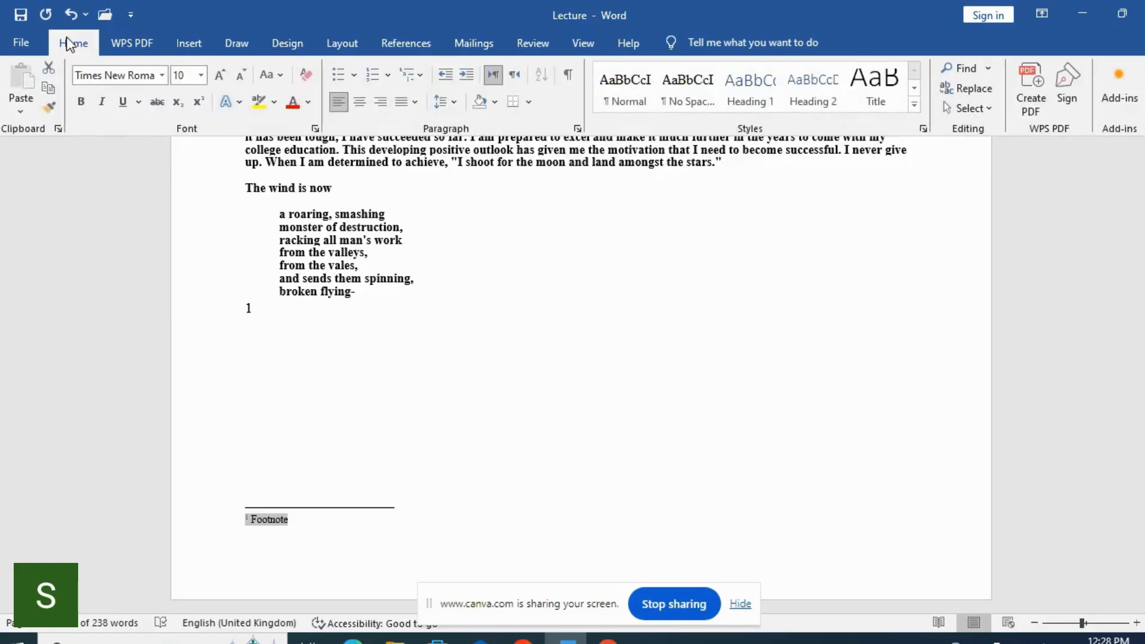
pyautogui.click(202, 77)
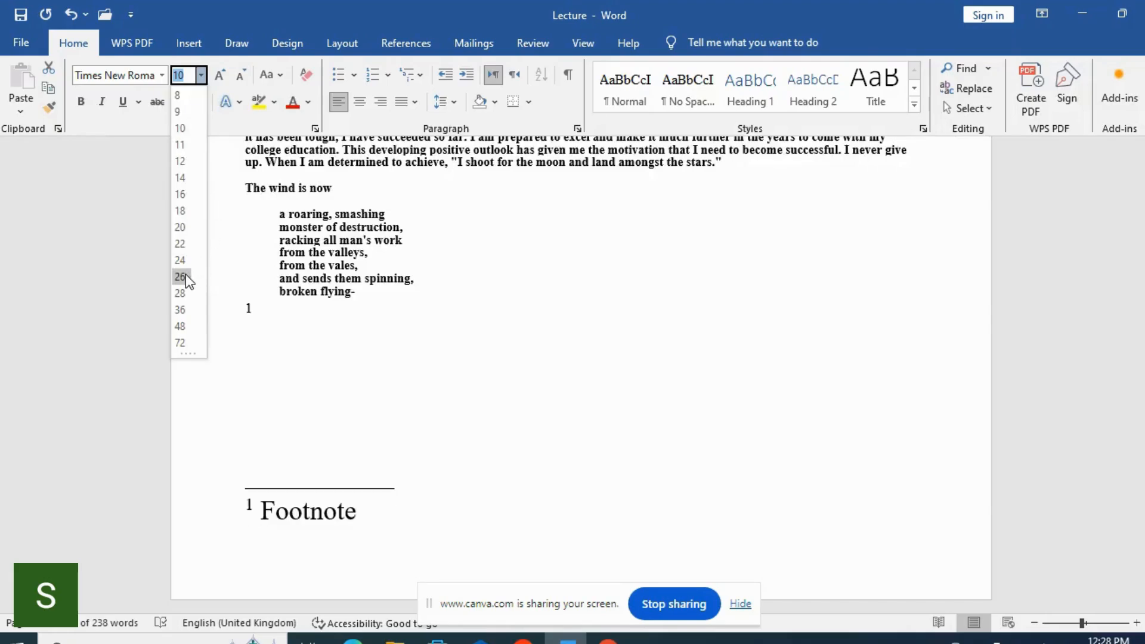
pyautogui.click(185, 309)
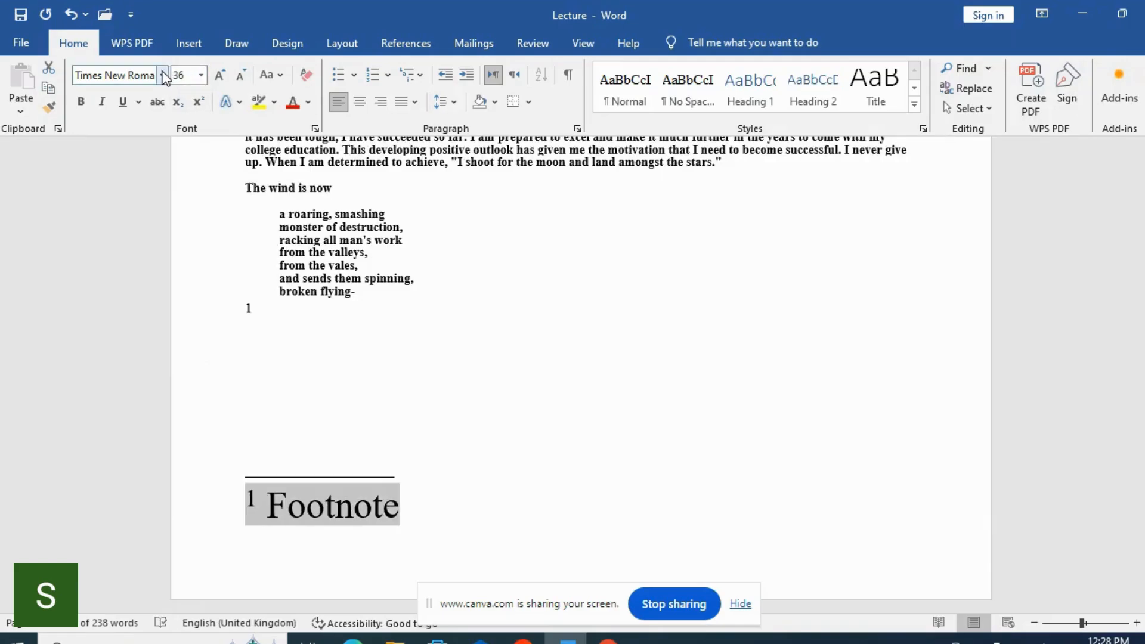
pyautogui.click(163, 74)
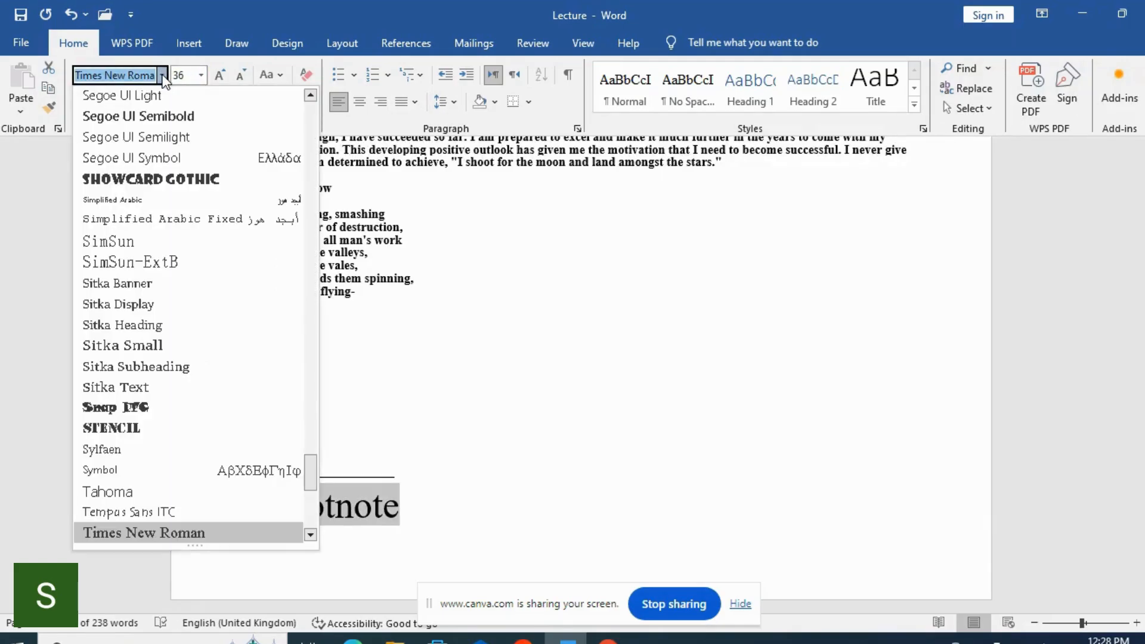
pyautogui.click(162, 180)
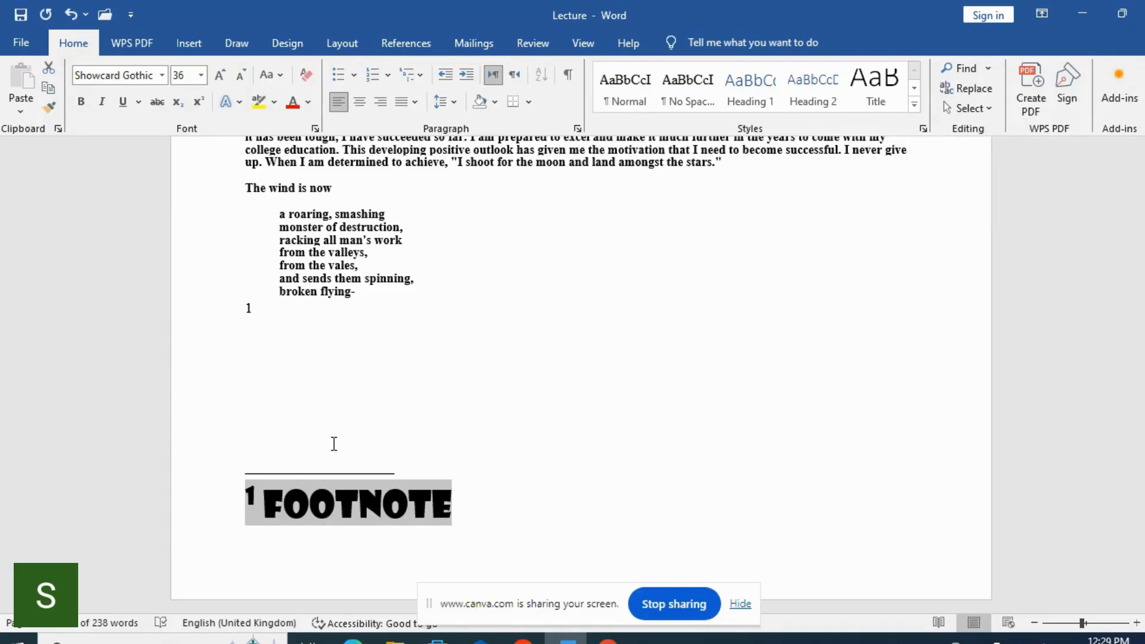
# - Switch to the WPS presentation, view the "Section 3: Introduction to Endnotes" slide, and return to the Word document
pyautogui.click(523, 641)
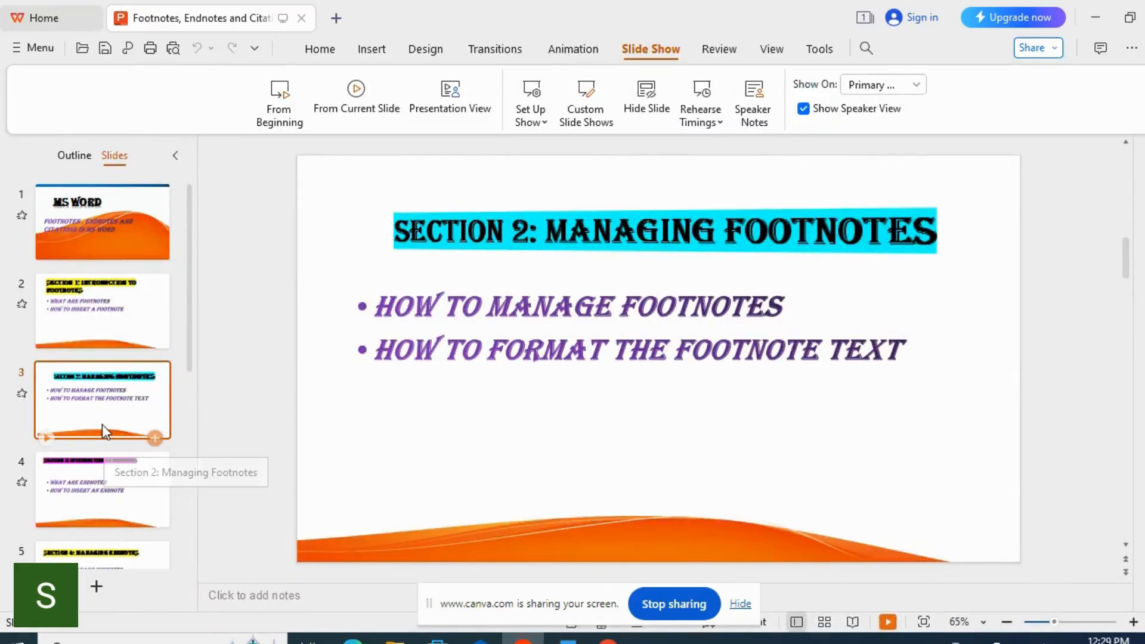
pyautogui.click(98, 479)
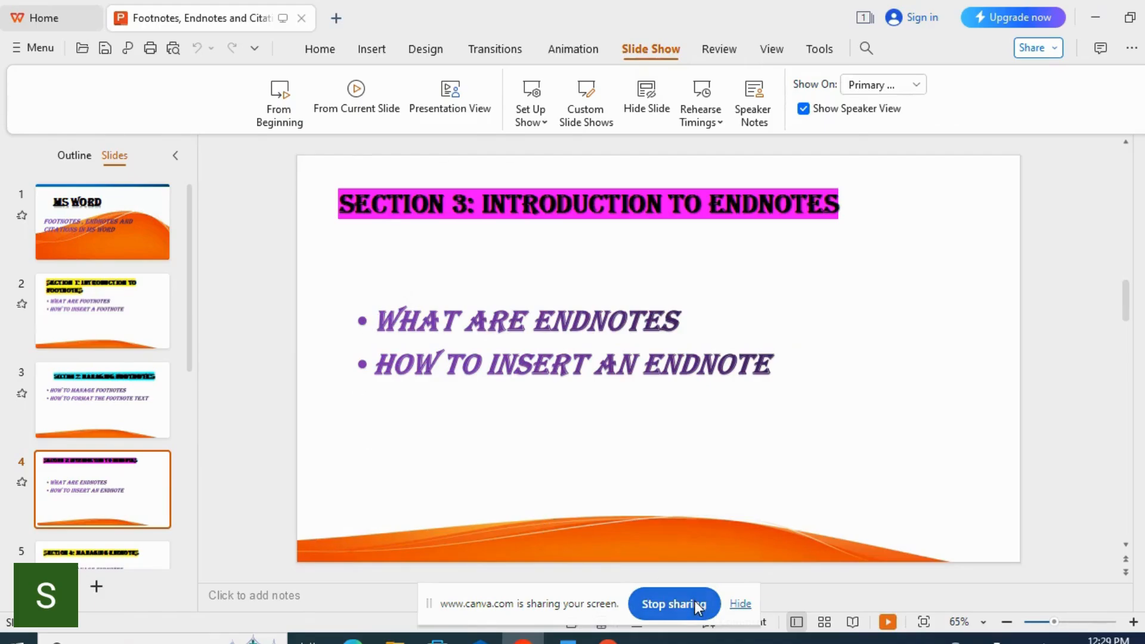
pyautogui.click(567, 639)
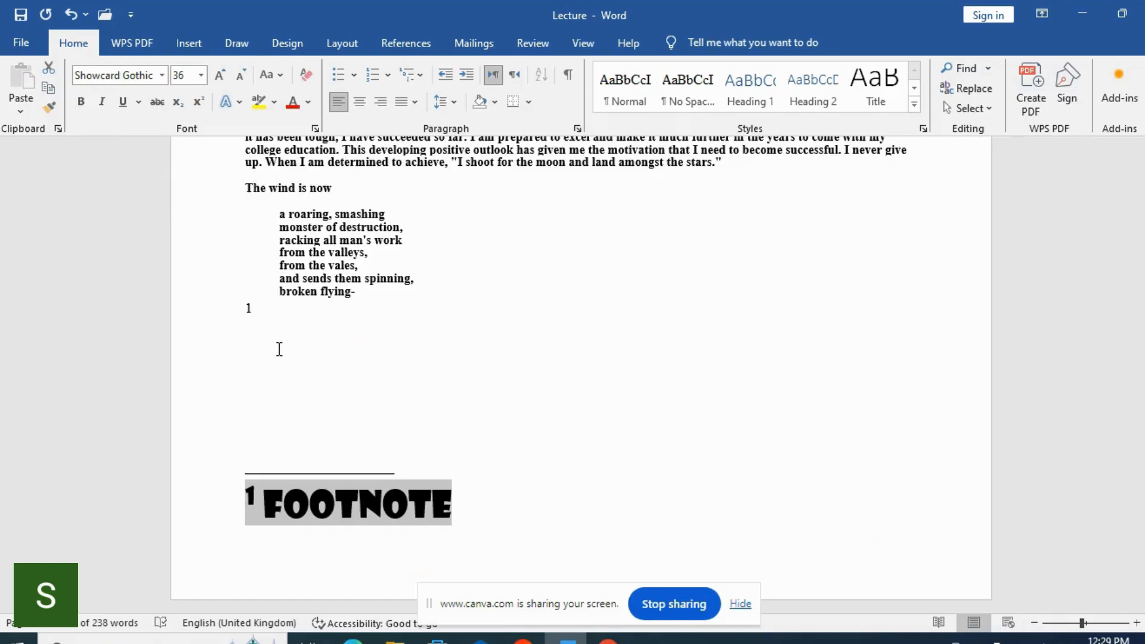
# - Add two new lines after "broken flying-" and insert an endnote there with the text "Endnote"
pyautogui.click(375, 304)
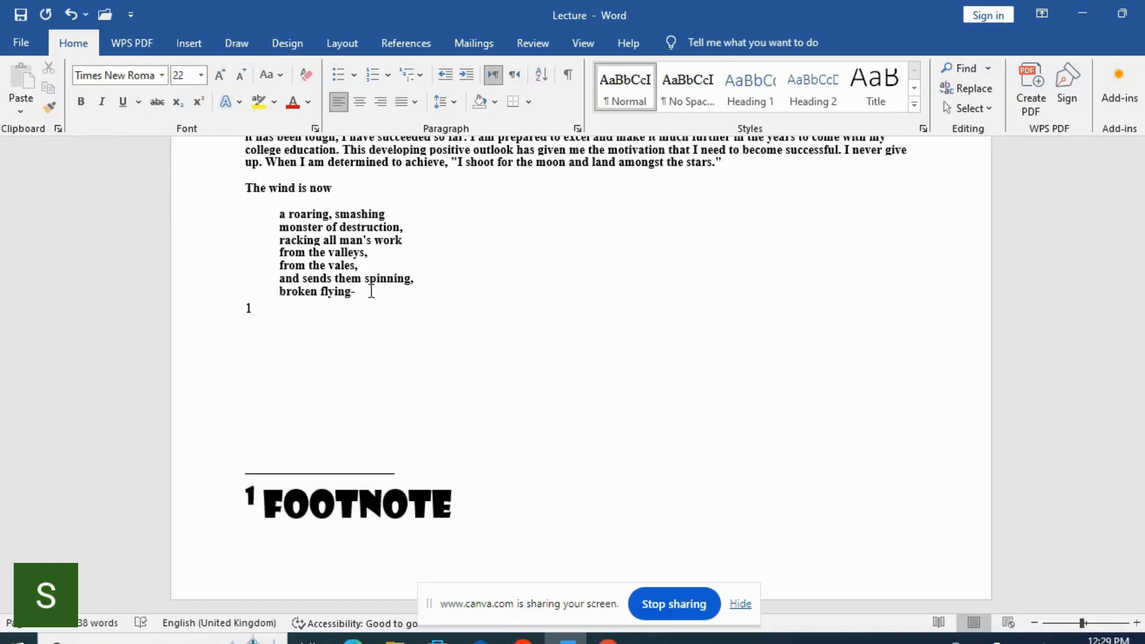
pyautogui.click(372, 291)
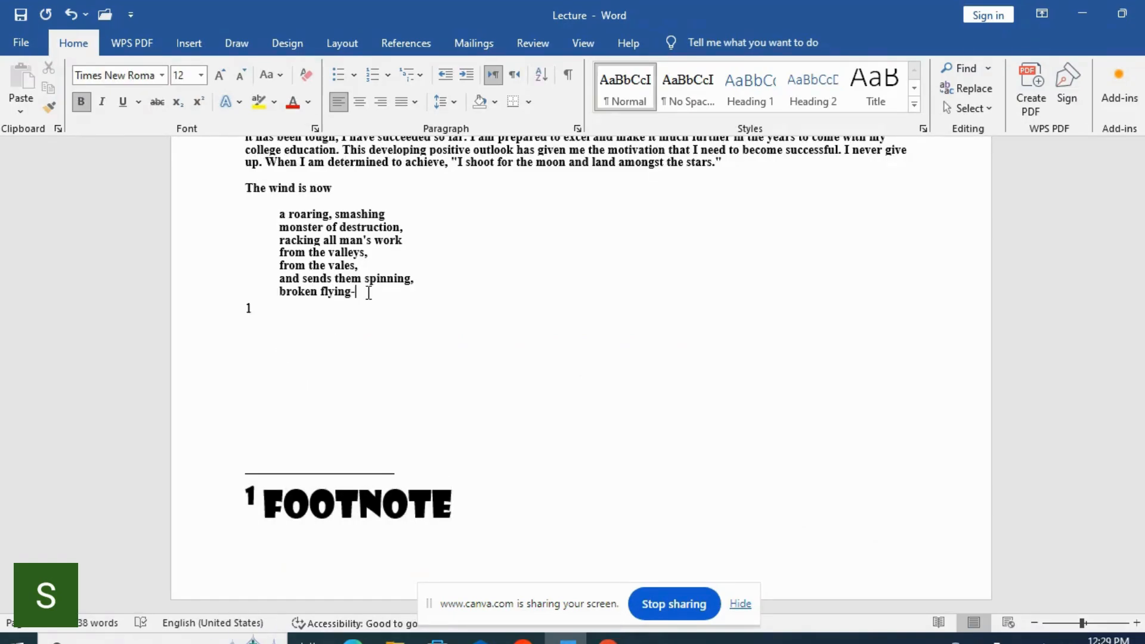
pyautogui.press('Return')
pyautogui.press('Return')
pyautogui.click(407, 36)
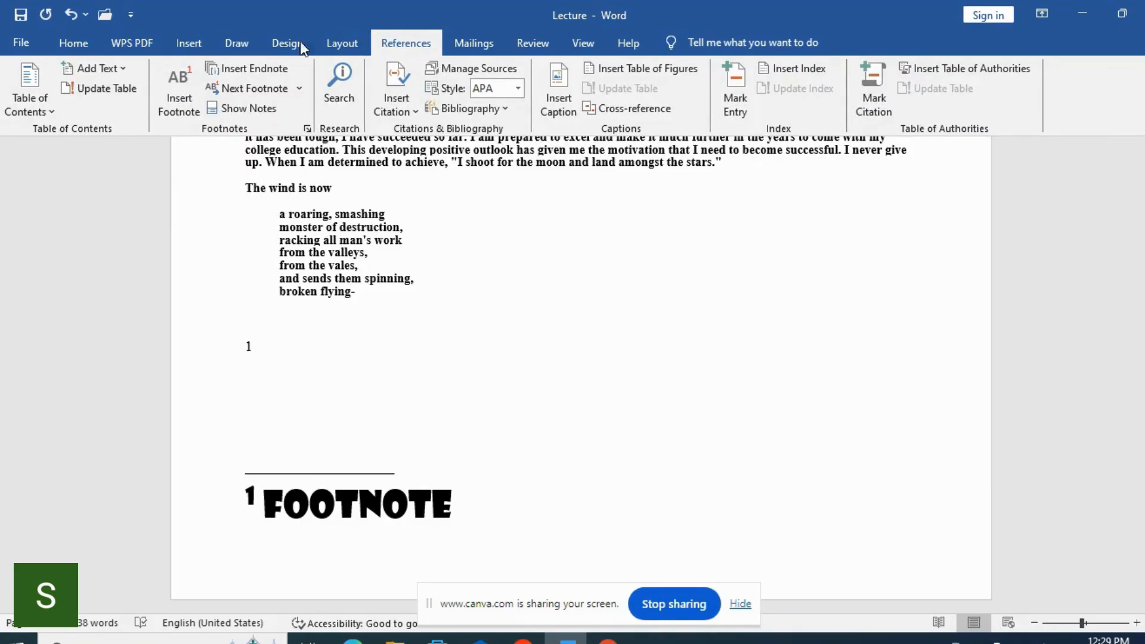
pyautogui.click(261, 62)
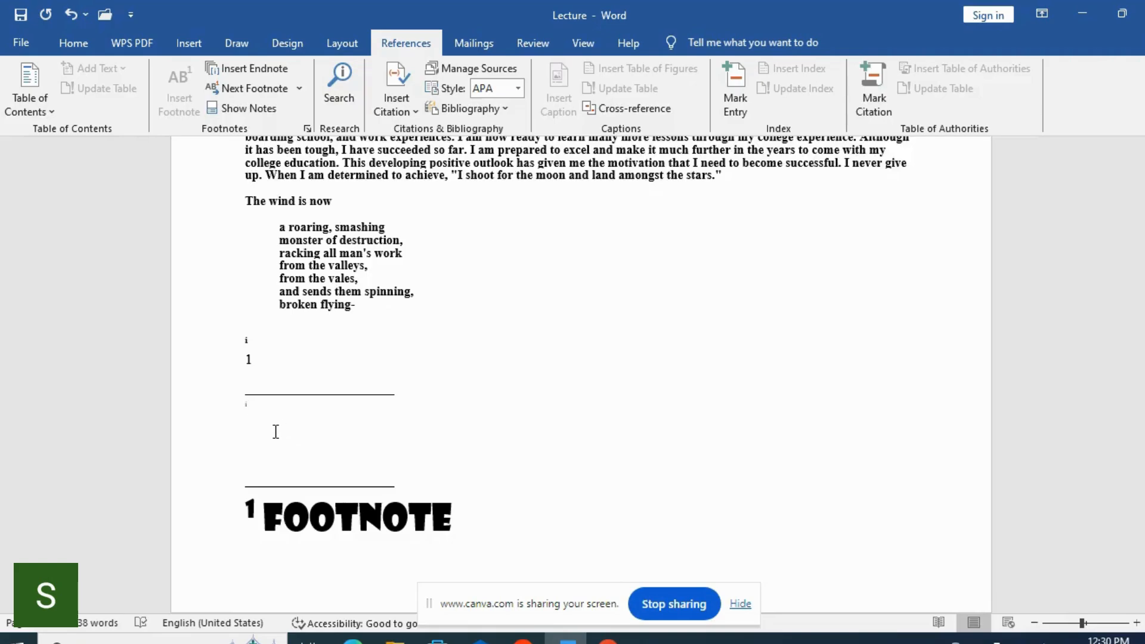
pyautogui.write('Endnote')
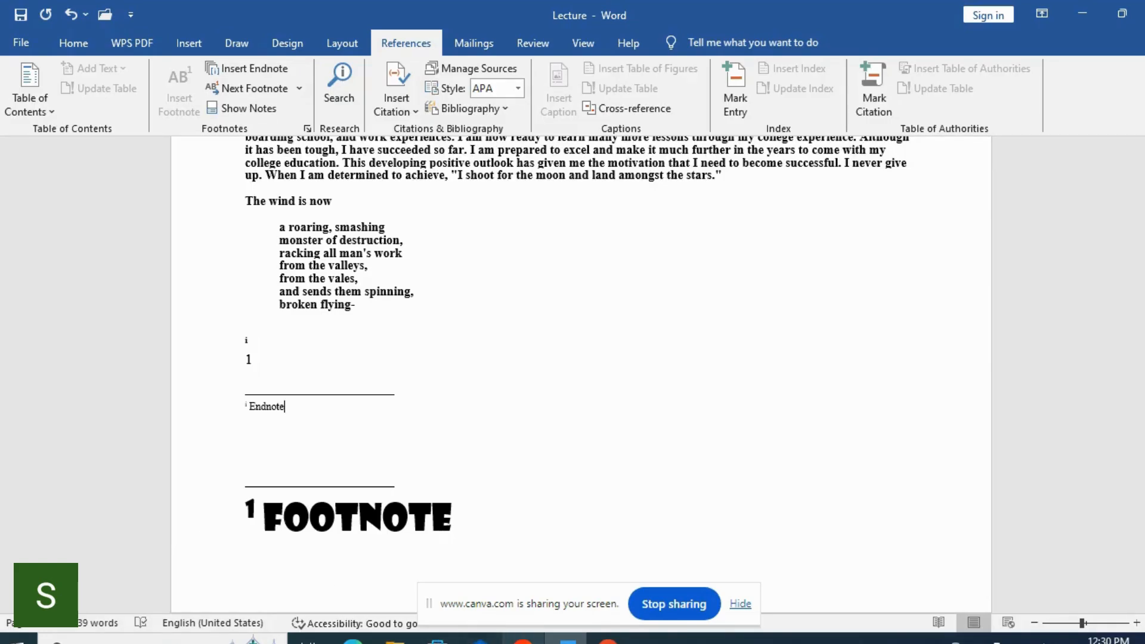
# - Switch to the WPS presentation, view the "Section 4: Managing Endnotes" slide, and return to the Word document
pyautogui.click(523, 639)
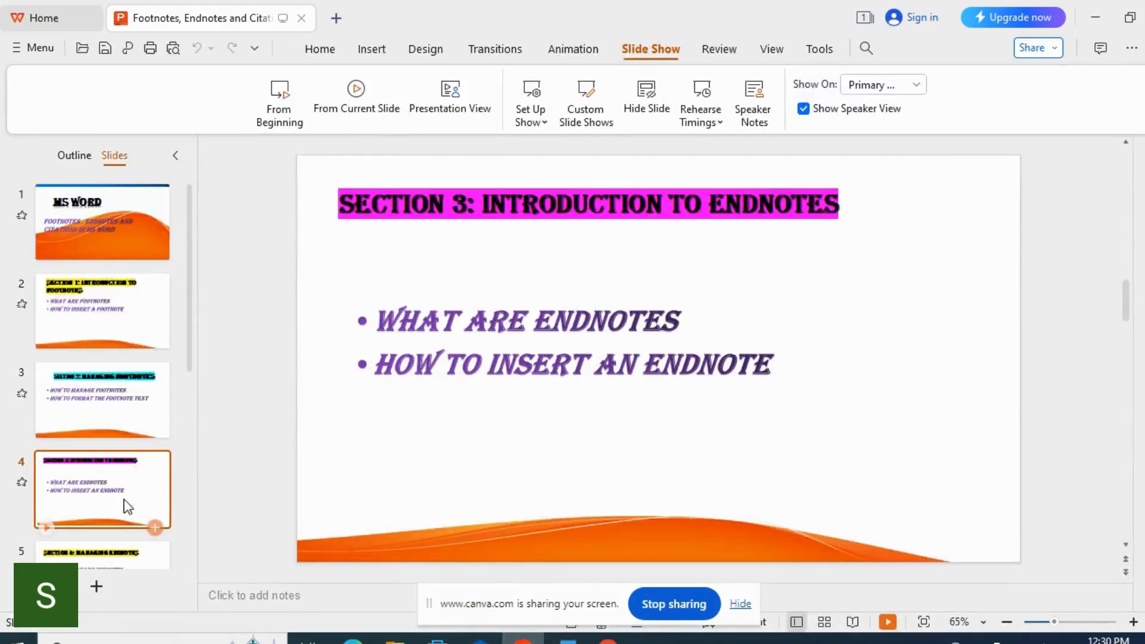
pyautogui.click(149, 548)
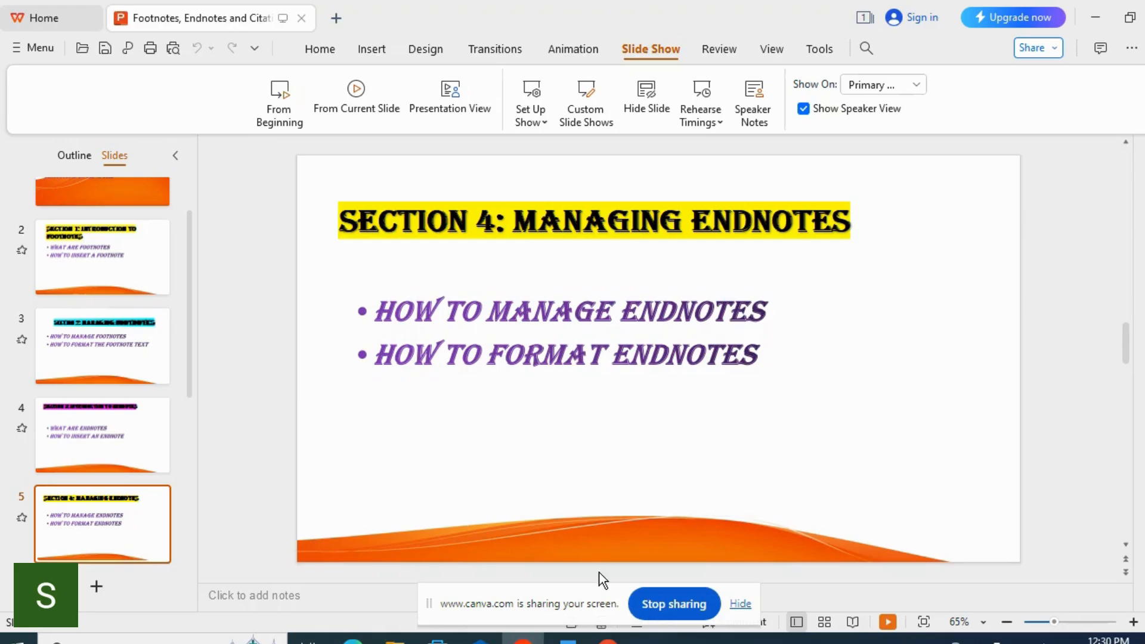
pyautogui.click(567, 641)
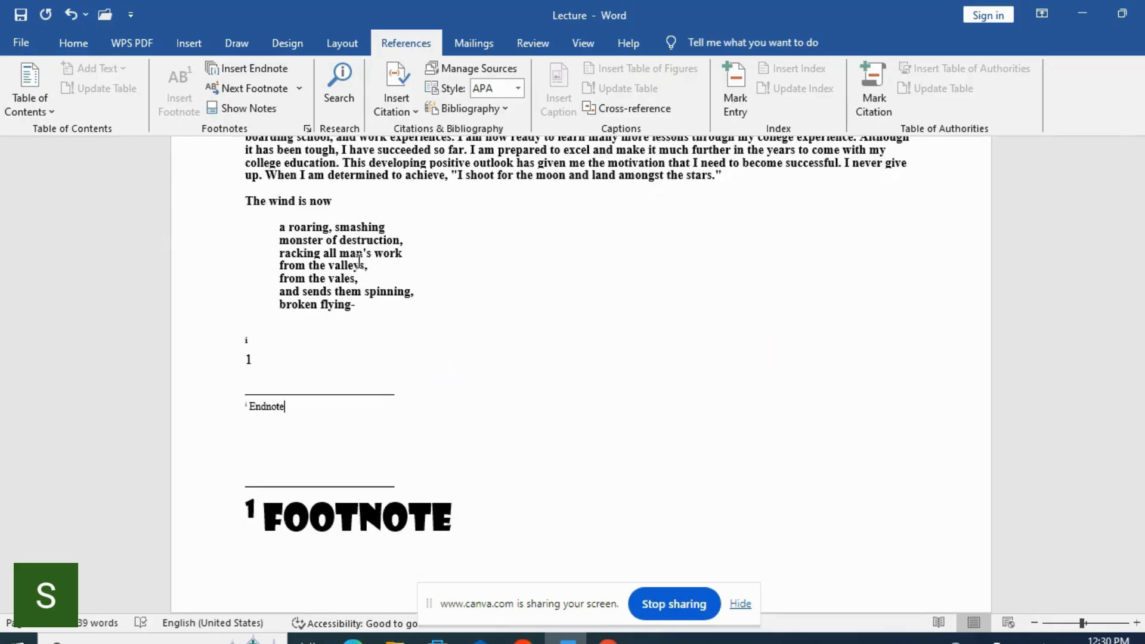
# - Format the whole endnote text in Showcard Gothic at size 36
pyautogui.click(76, 43)
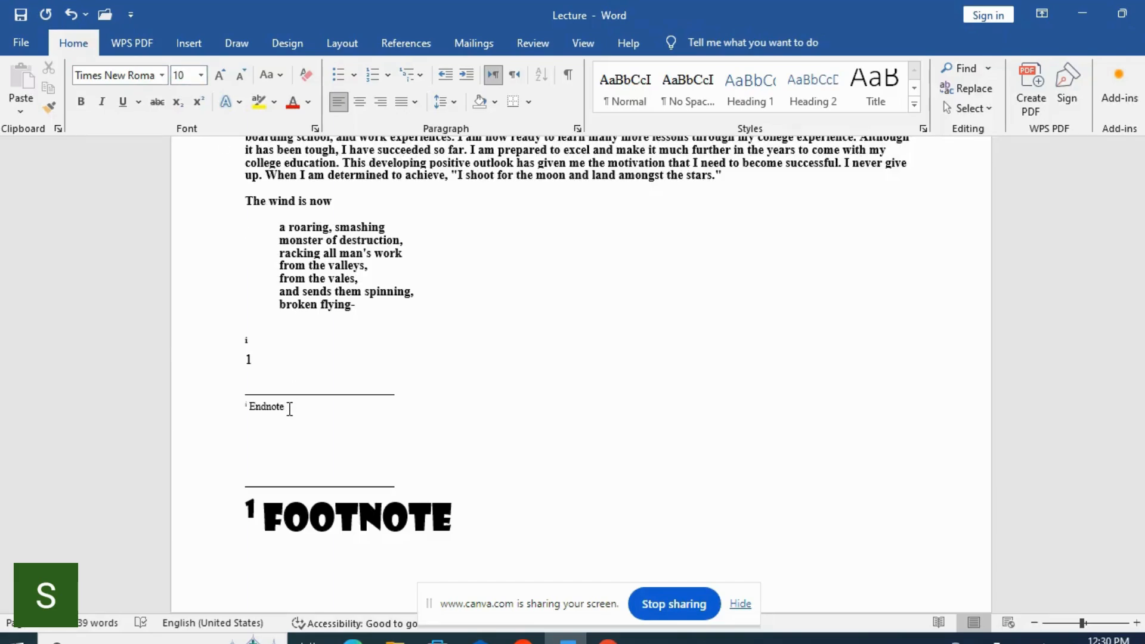
pyautogui.moveTo(286, 409); pyautogui.dragTo(220, 403)
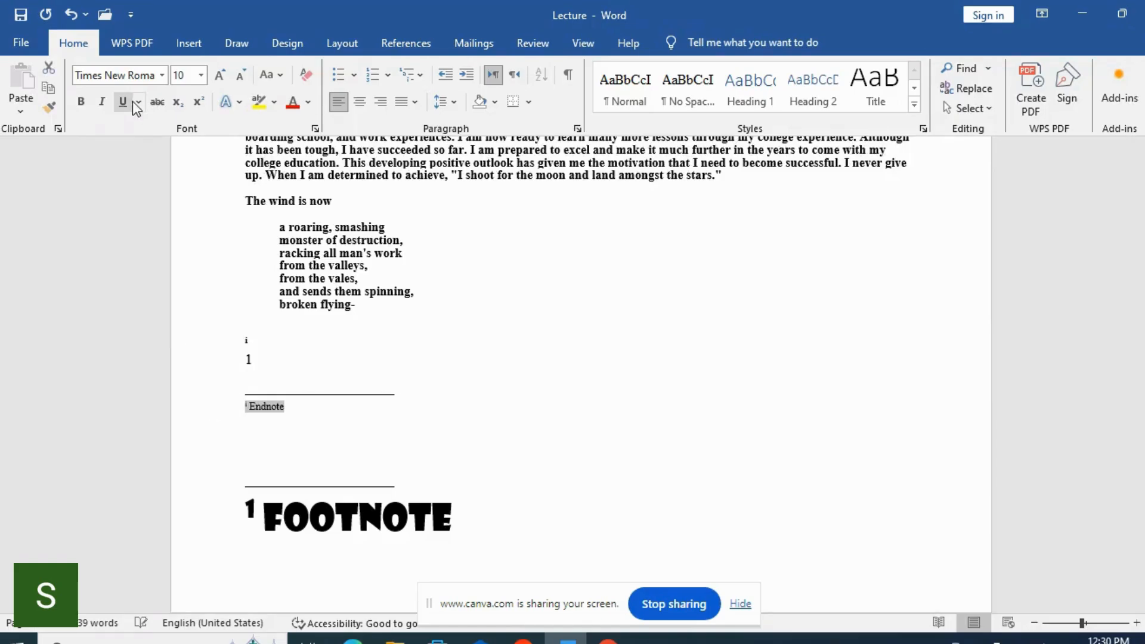
pyautogui.click(201, 76)
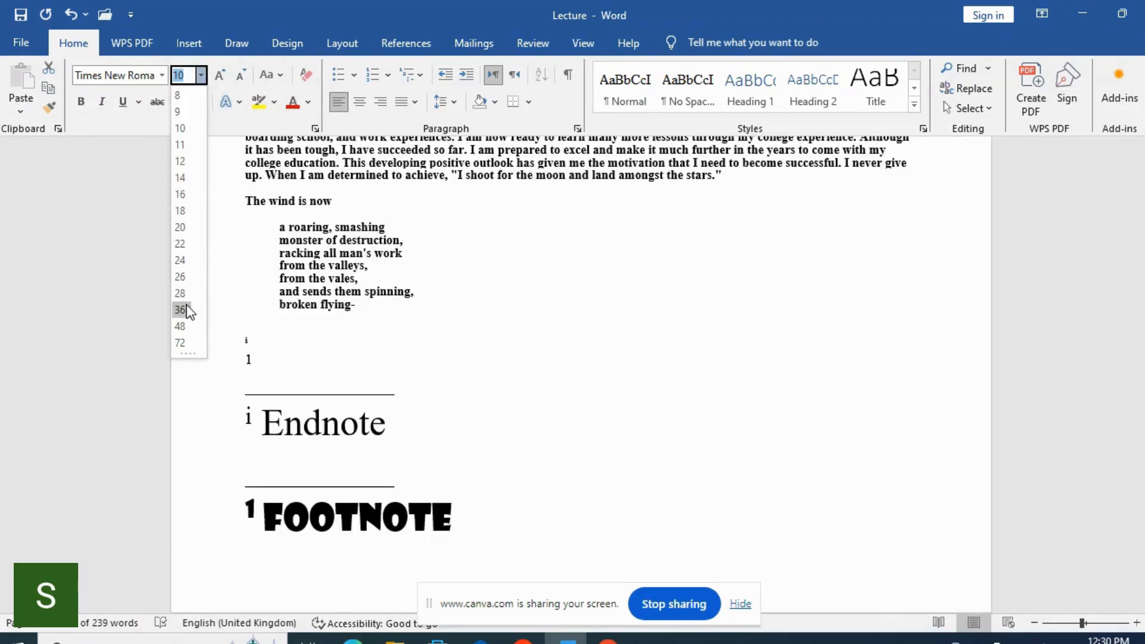
pyautogui.click(180, 309)
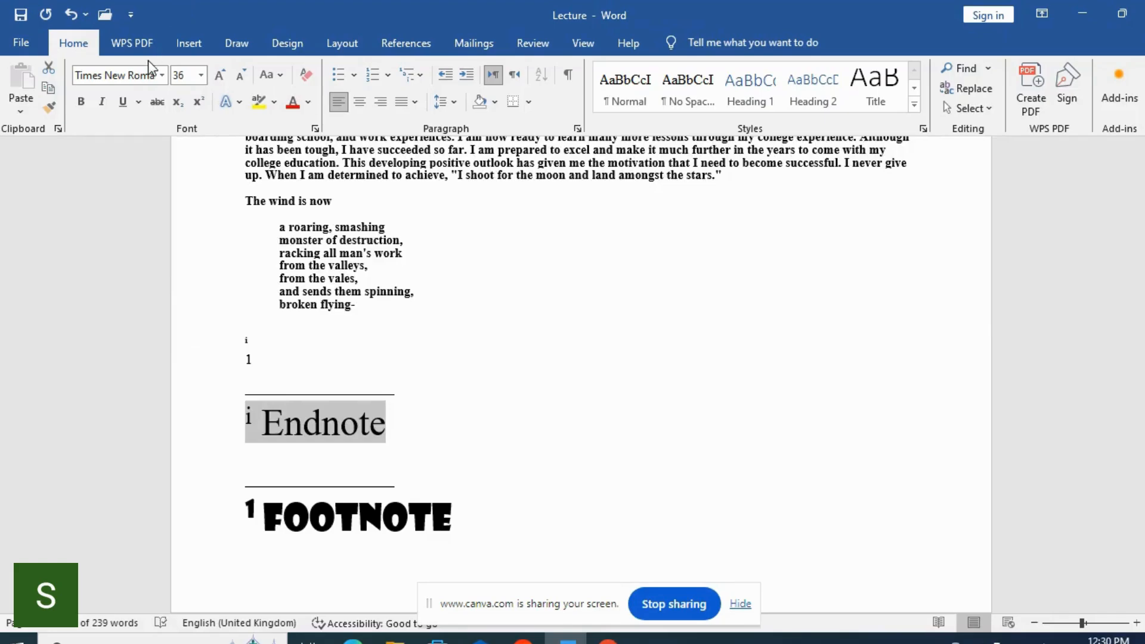
pyautogui.click(162, 75)
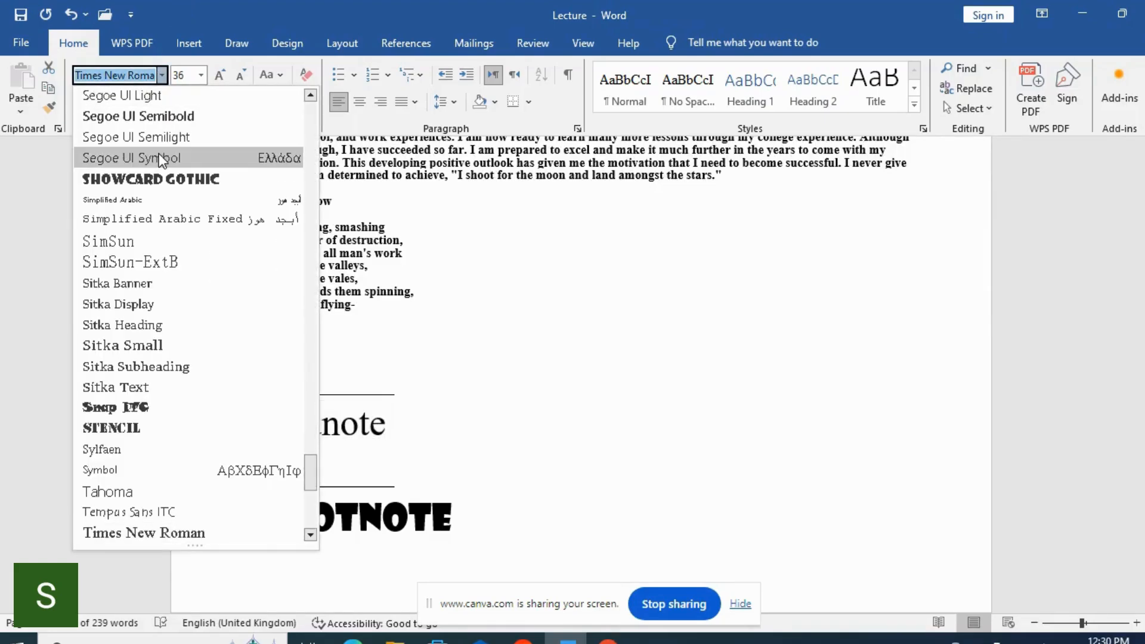
pyautogui.click(159, 179)
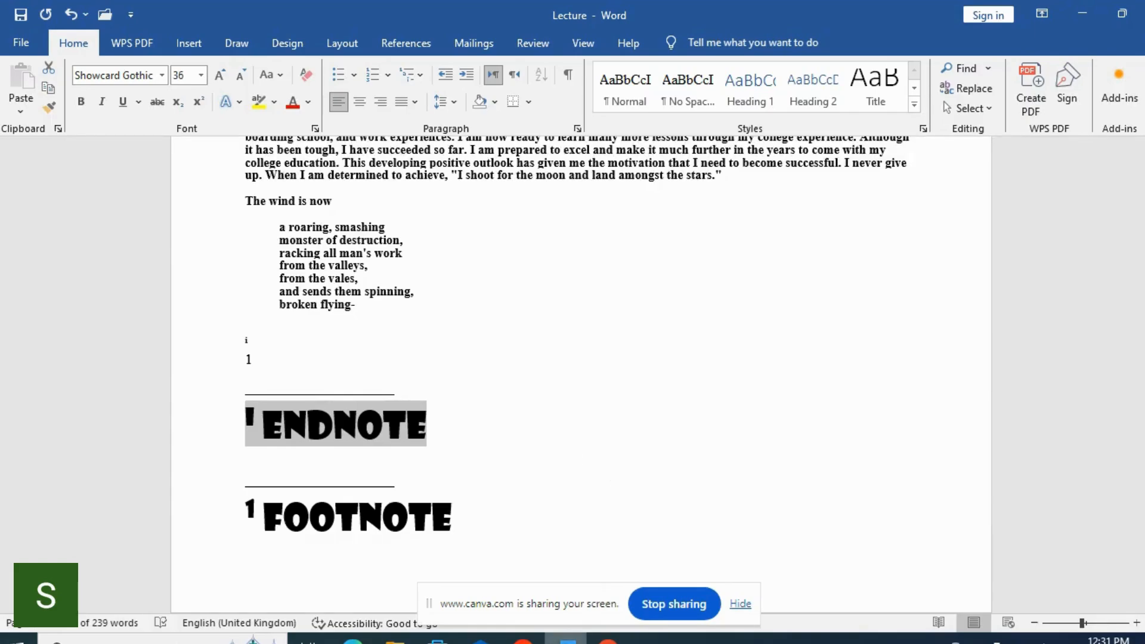
# - Switch to the WPS presentation, view the "Section 5: Converting Footnotes to Endnotes and Vice Versa" slide, and return to the Word document
pyautogui.click(523, 641)
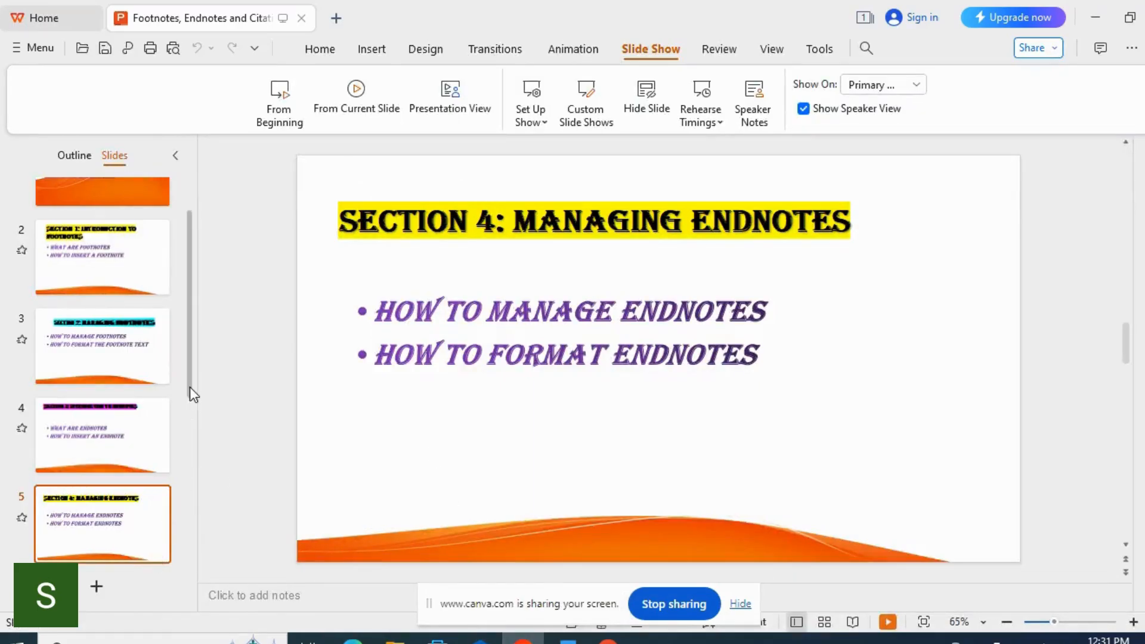
pyautogui.moveTo(188, 381); pyautogui.dragTo(209, 534)
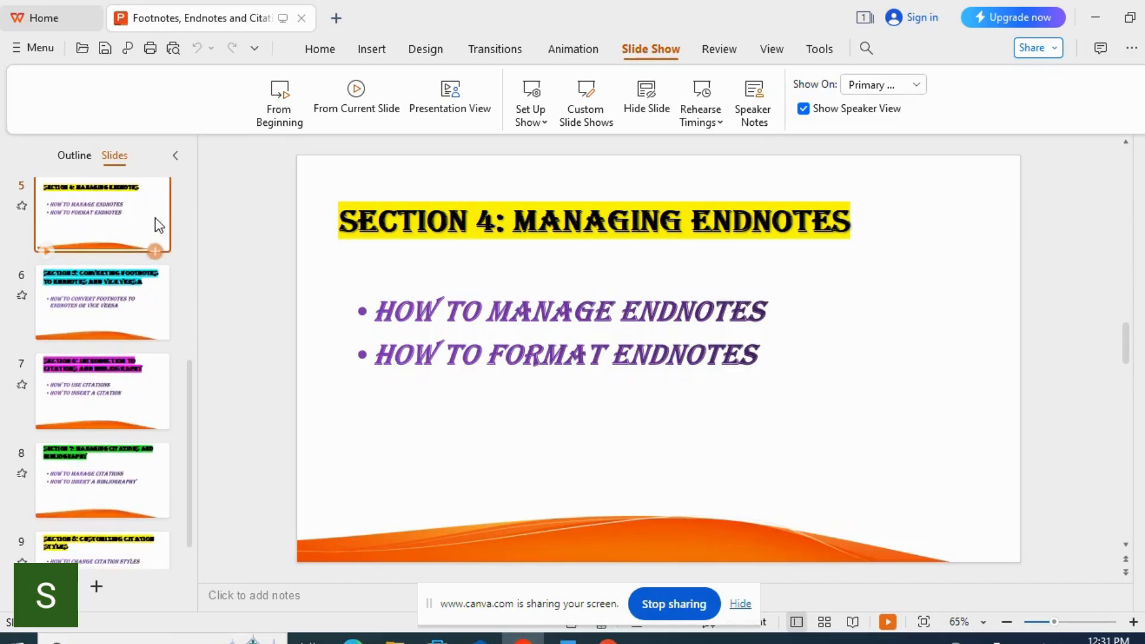
pyautogui.click(123, 287)
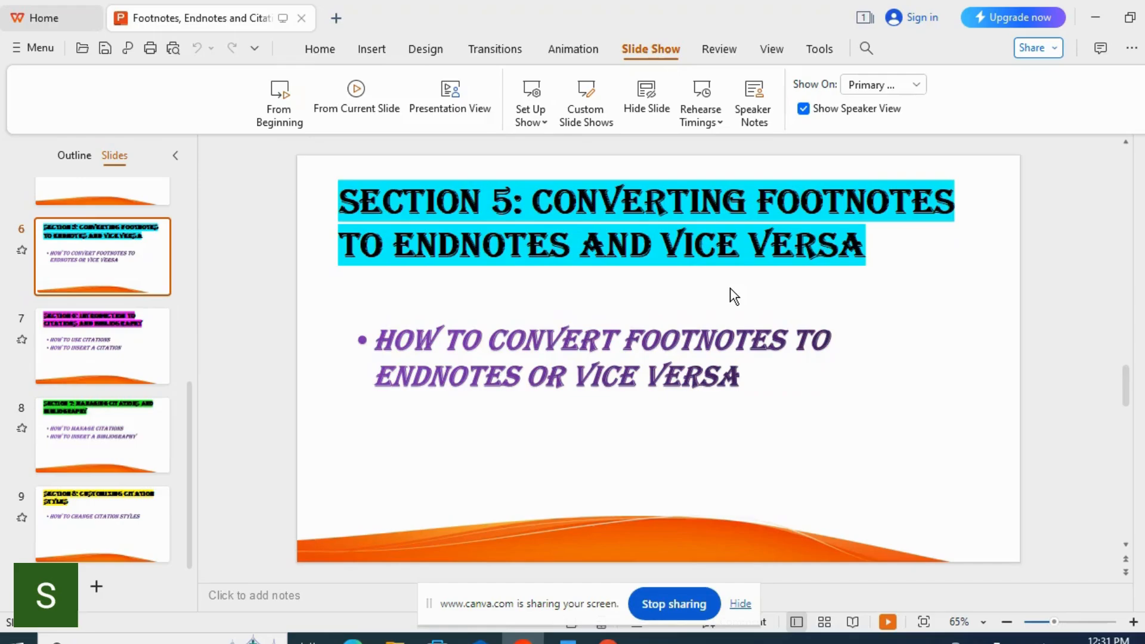
pyautogui.click(566, 639)
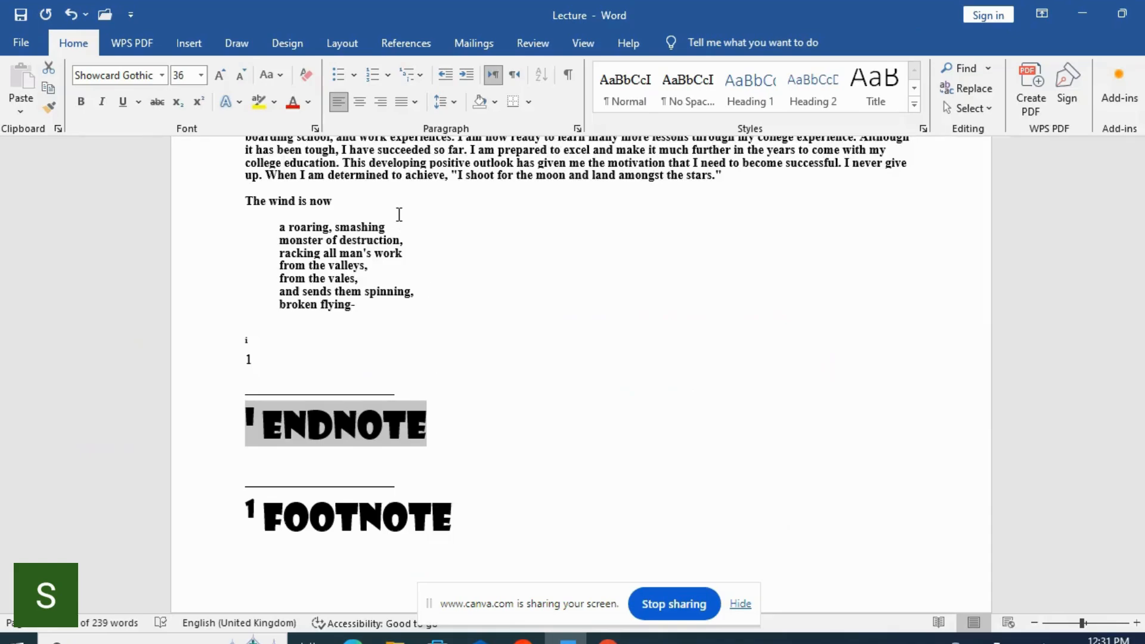
# - Convert all footnotes in the document to endnotes
pyautogui.click(385, 43)
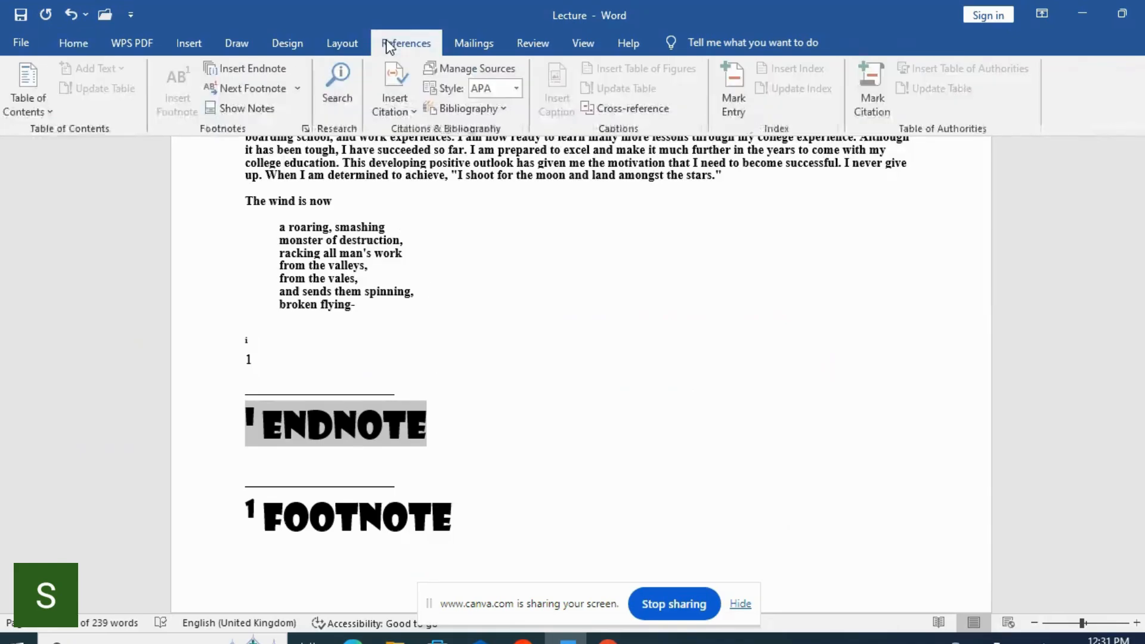
pyautogui.click(309, 129)
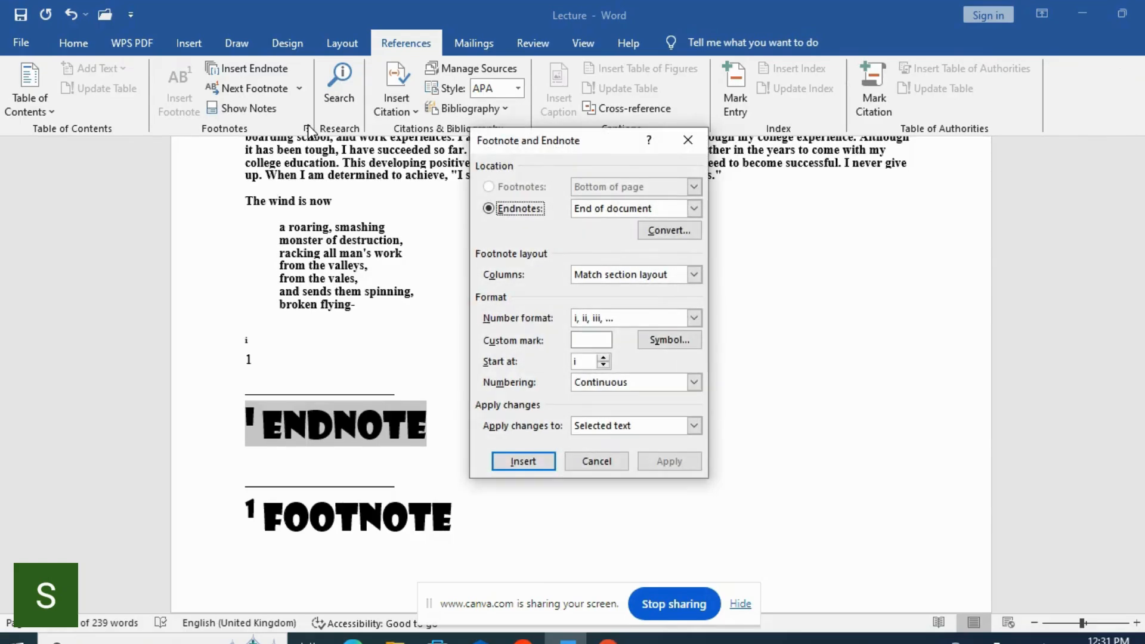
pyautogui.click(657, 234)
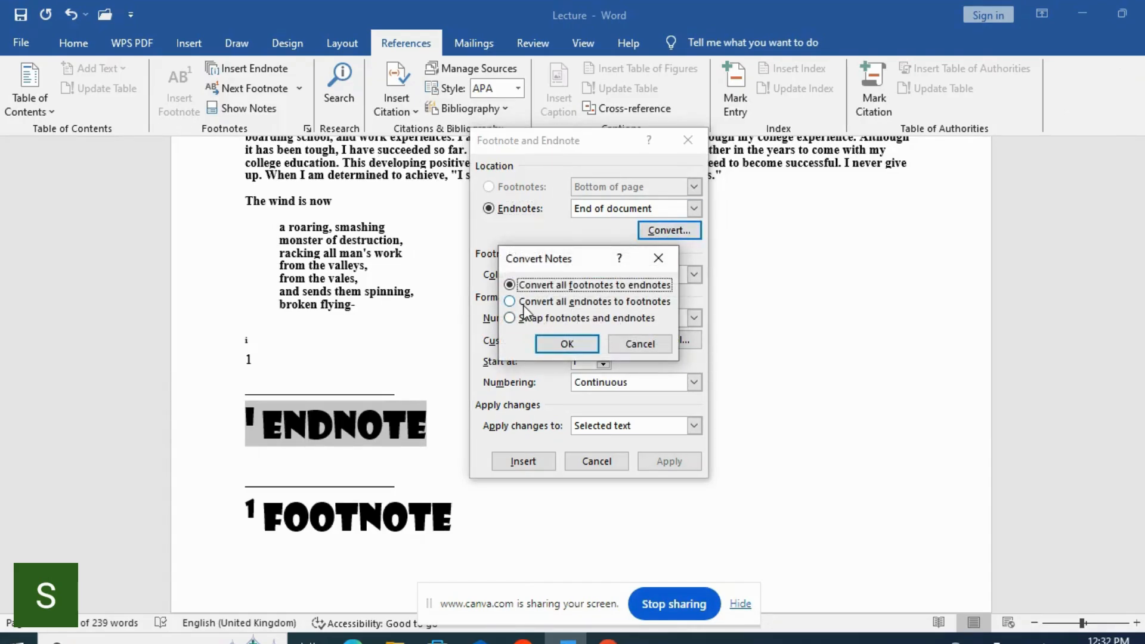
pyautogui.click(567, 344)
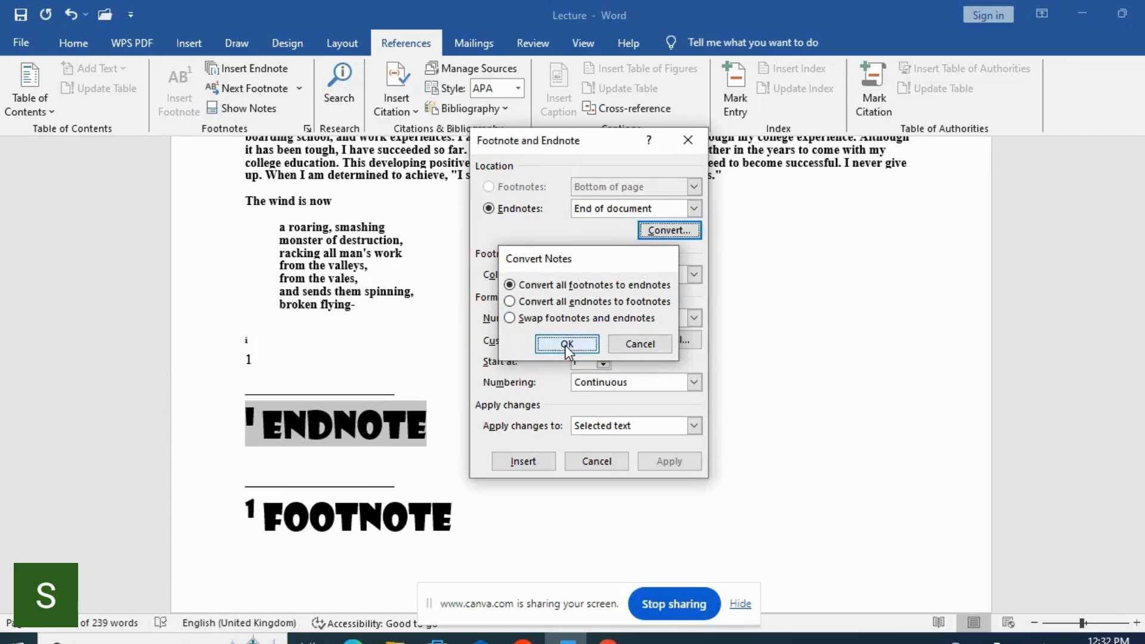
pyautogui.click(609, 462)
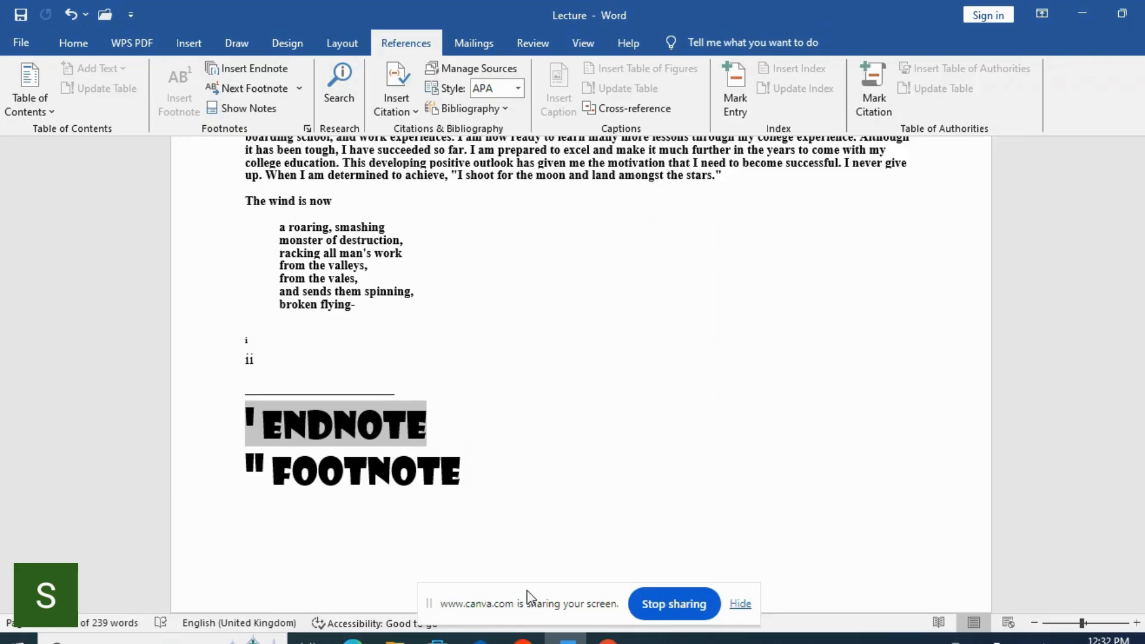
# - Switch to the WPS presentation, view the "Section 6: Introduction to Citations and Bibliography" slide, and return to the Word document
pyautogui.click(523, 640)
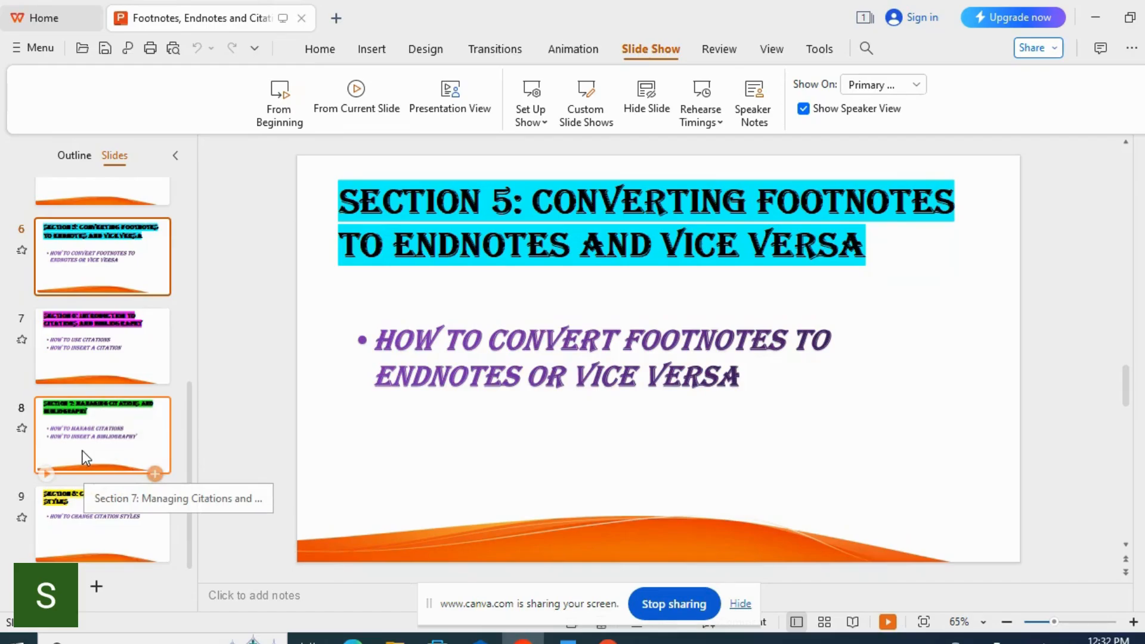
pyautogui.click(94, 380)
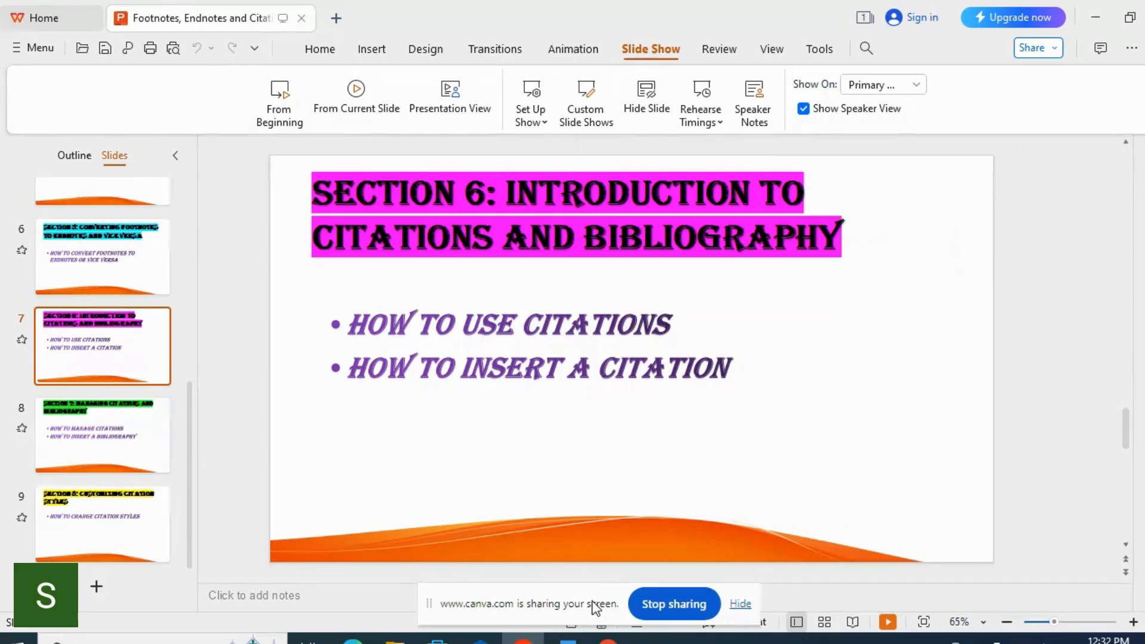
pyautogui.click(565, 639)
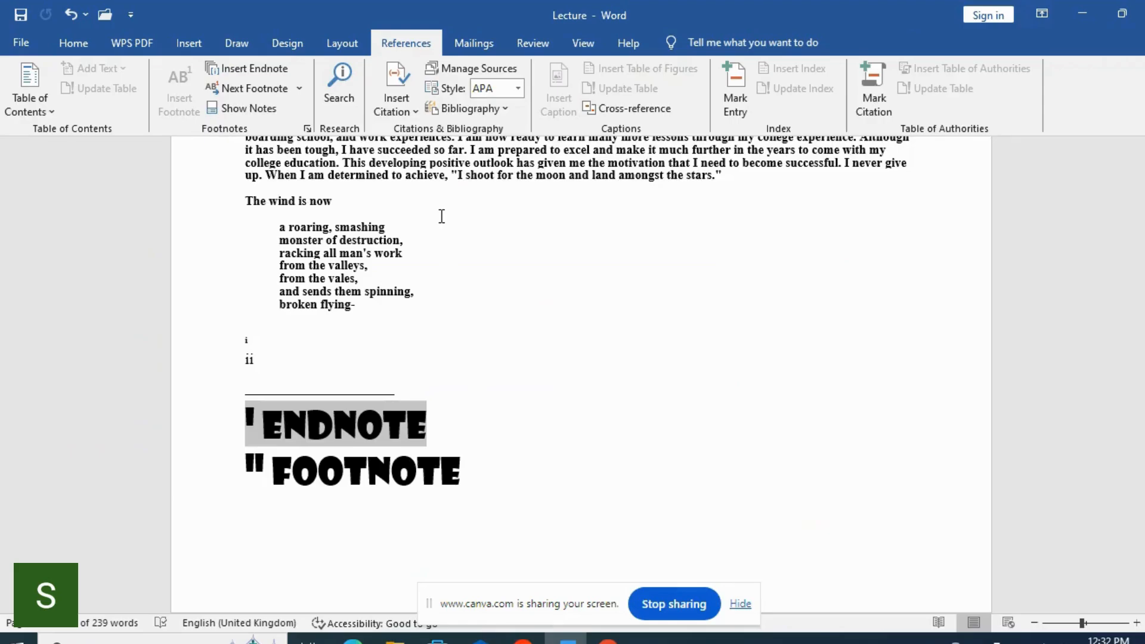
# - Start a citation from a new Book source over the selected endnote, entering the author's name and the title "Lecture"
pyautogui.click(413, 108)
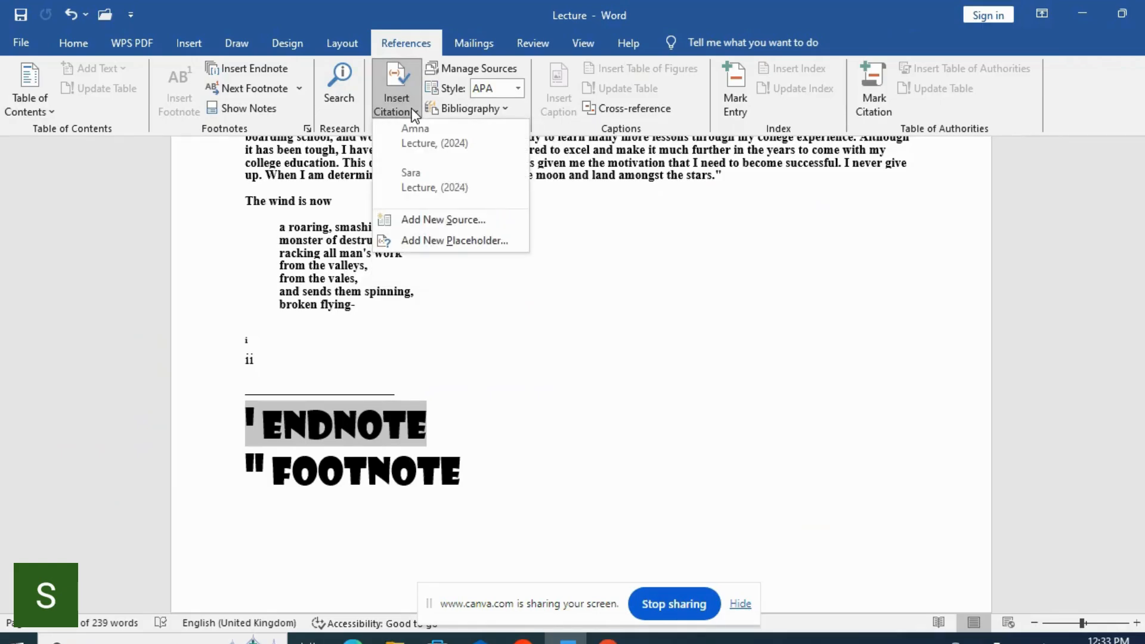
pyautogui.click(424, 220)
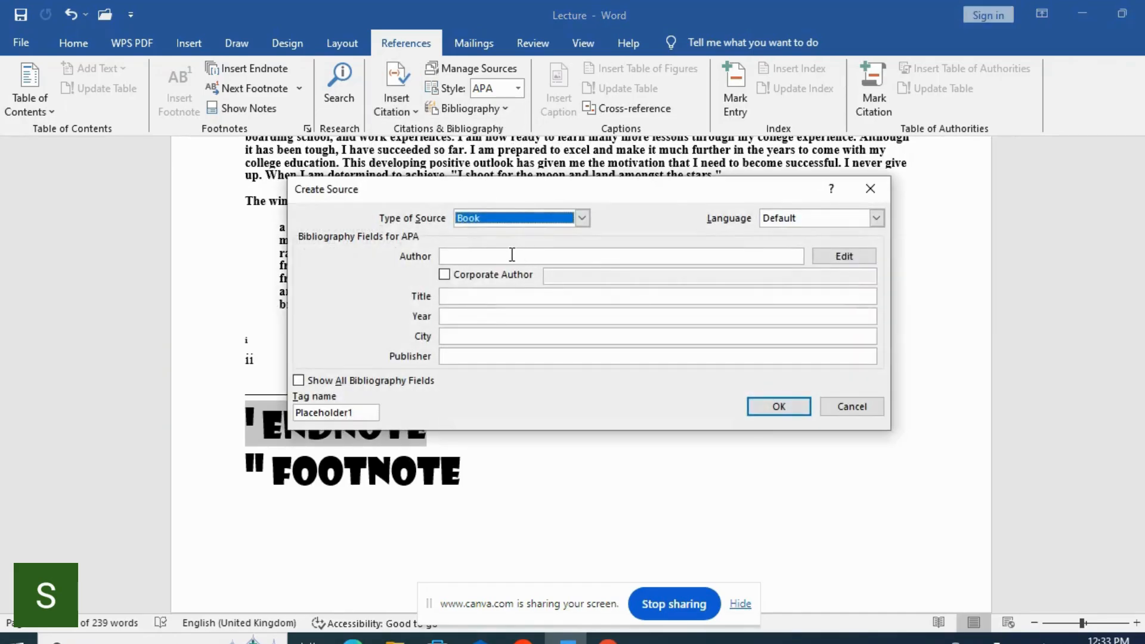
pyautogui.click(477, 254)
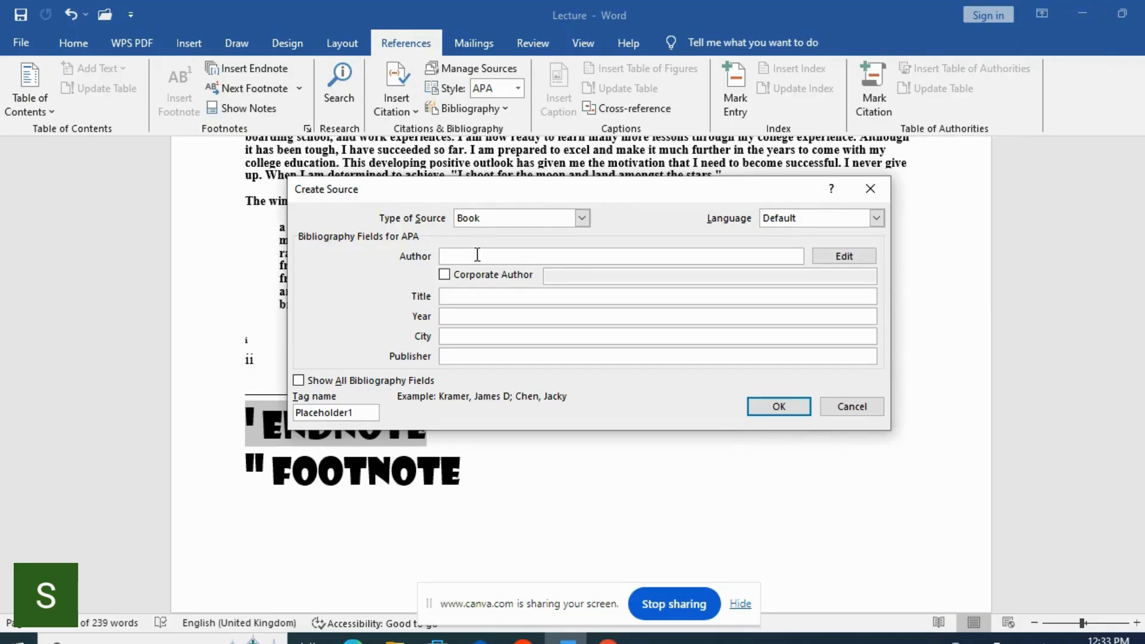
pyautogui.write('Kanwal')
pyautogui.click(452, 296)
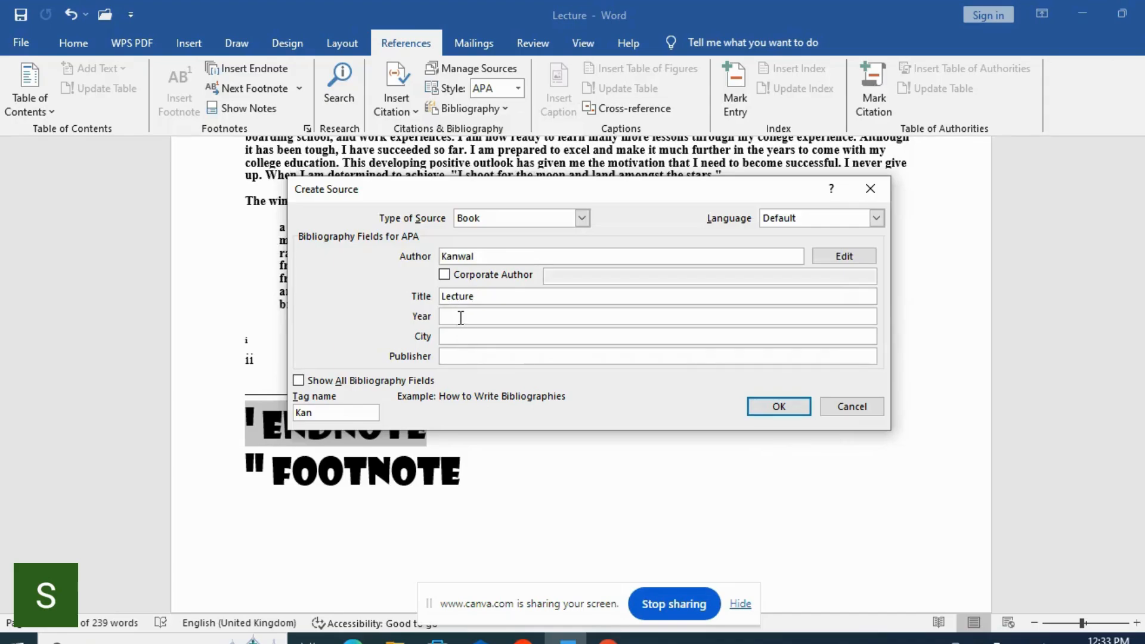
# - Complete the source with year 2024, city Rawalpindi and publisher "Shining Star", and insert its citation
pyautogui.click(460, 316)
pyautogui.write('20')
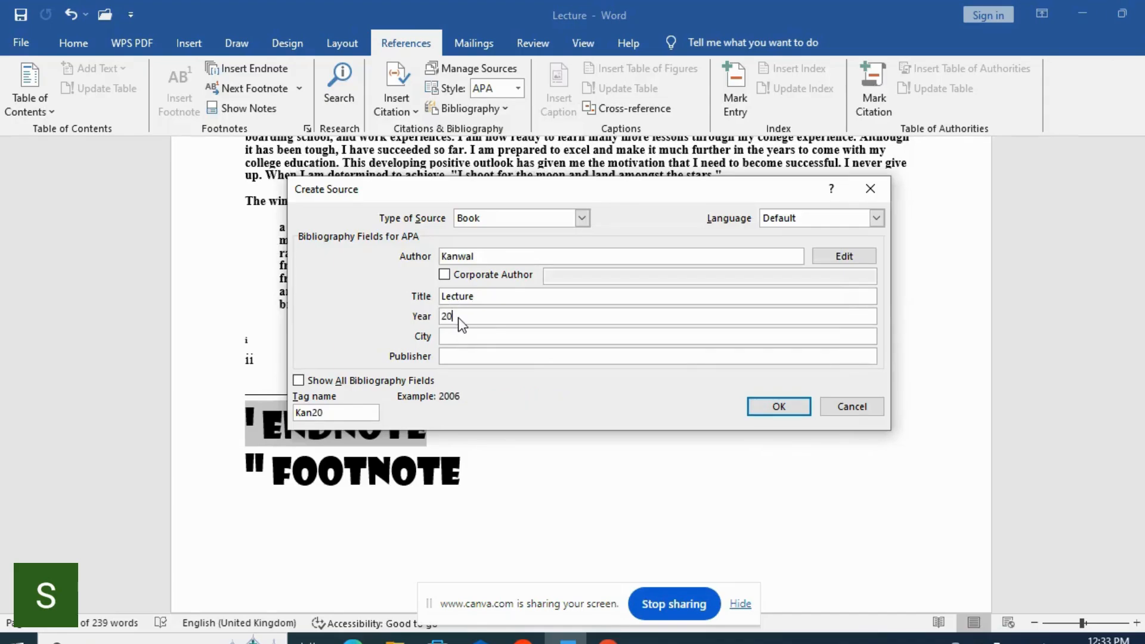
pyautogui.write('24')
pyautogui.click(454, 334)
pyautogui.write('Rawalpindi')
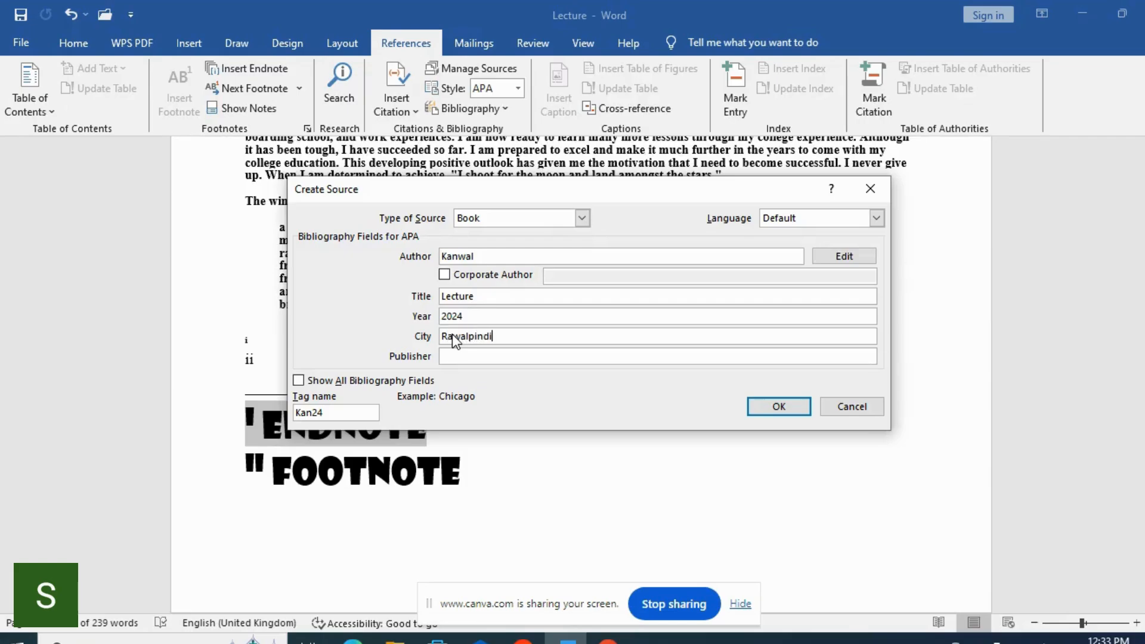
pyautogui.click(457, 352)
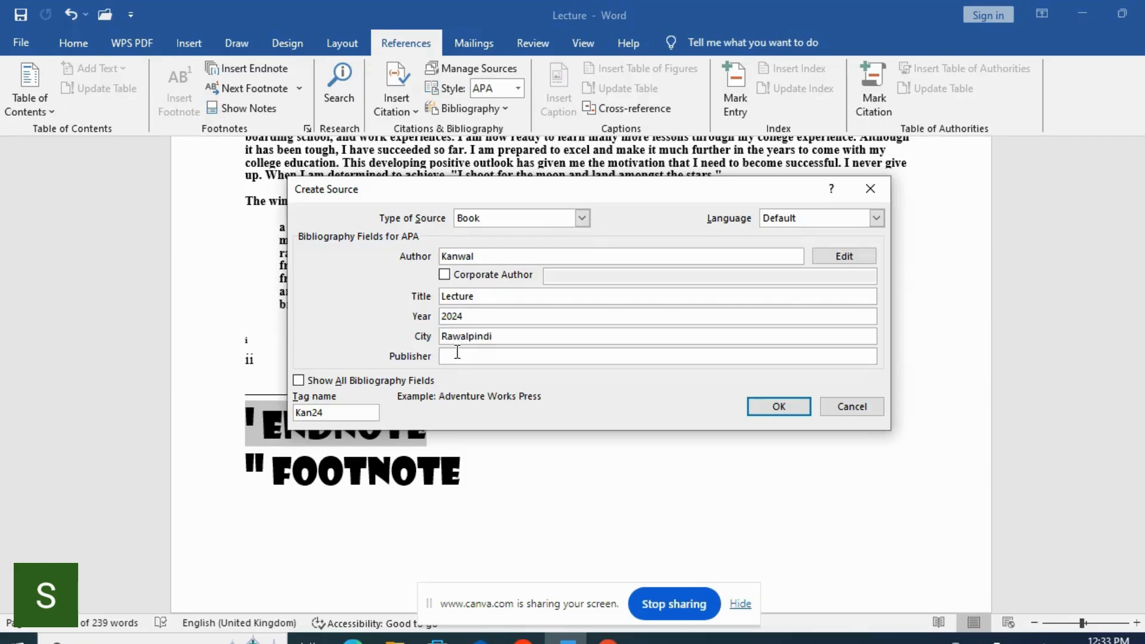
pyautogui.write('Shing')
pyautogui.press('BackSpace')
pyautogui.press('BackSpace')
pyautogui.write('ning Star')
pyautogui.click(774, 411)
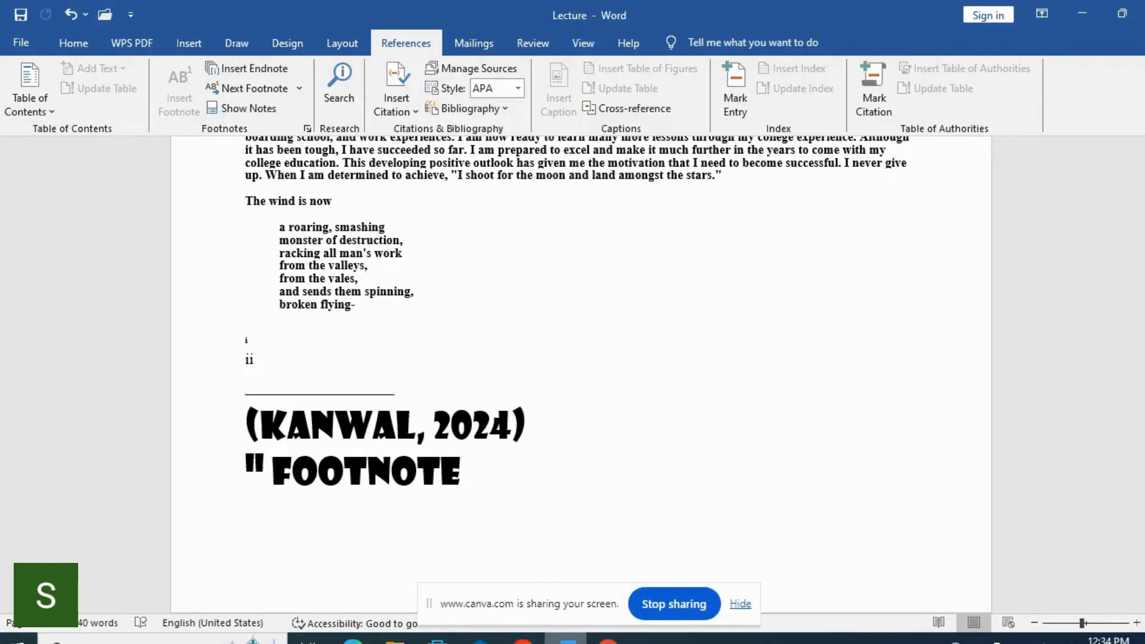
# - Switch to the WPS presentation, view the "Section 7: Managing Citations and Bibliography" slide, and return to the Word document
pyautogui.moveTo(567, 641)
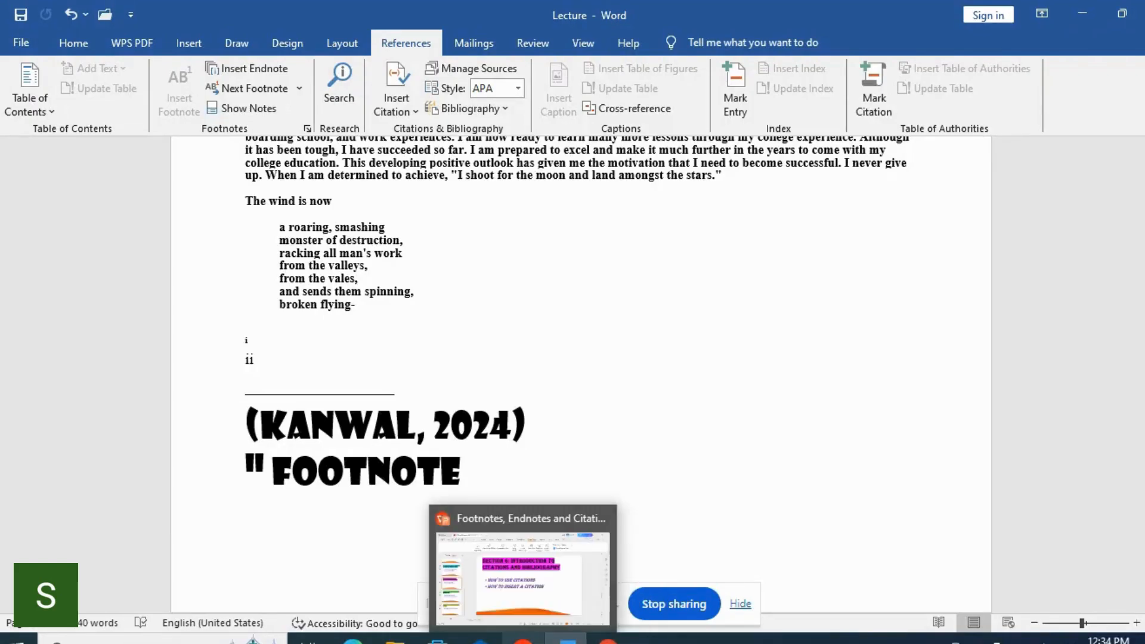
pyautogui.click(523, 639)
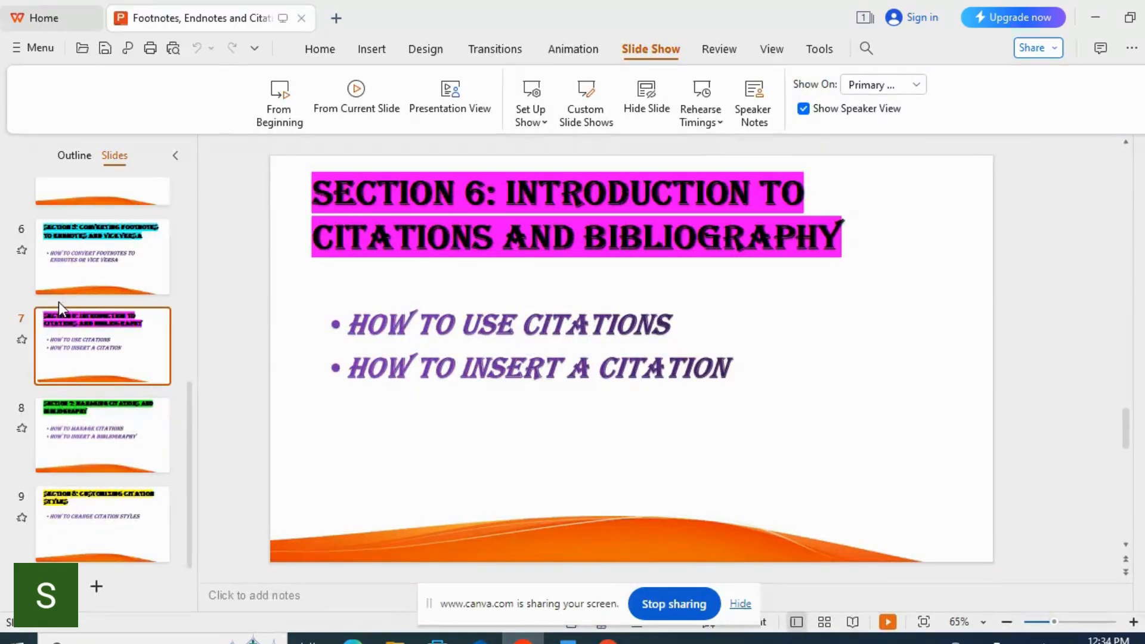
pyautogui.click(82, 450)
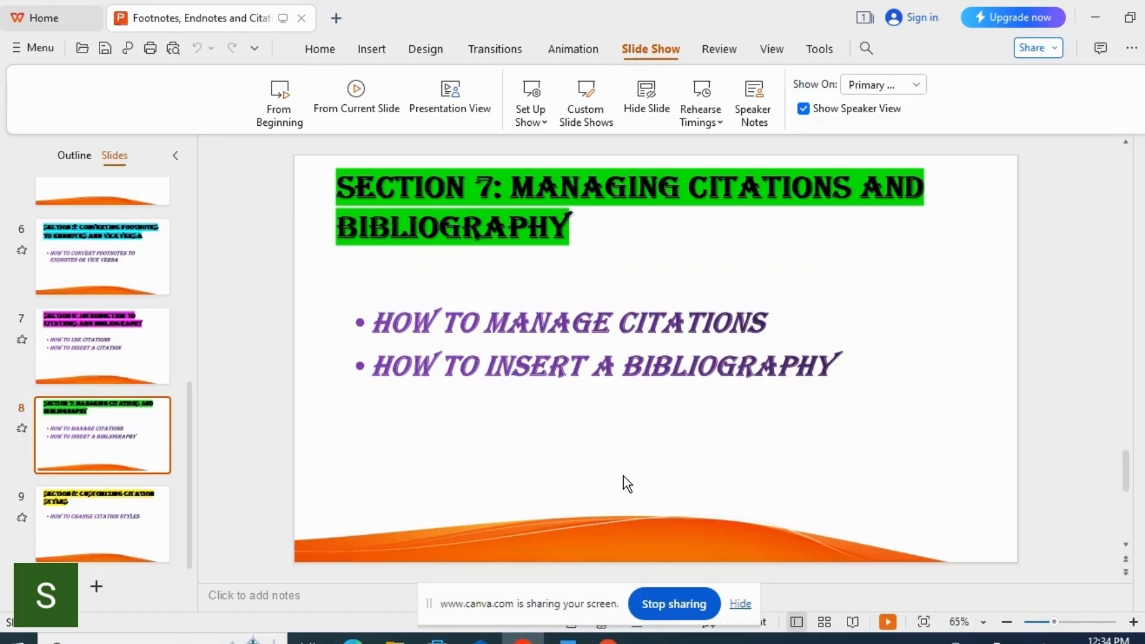
pyautogui.click(567, 641)
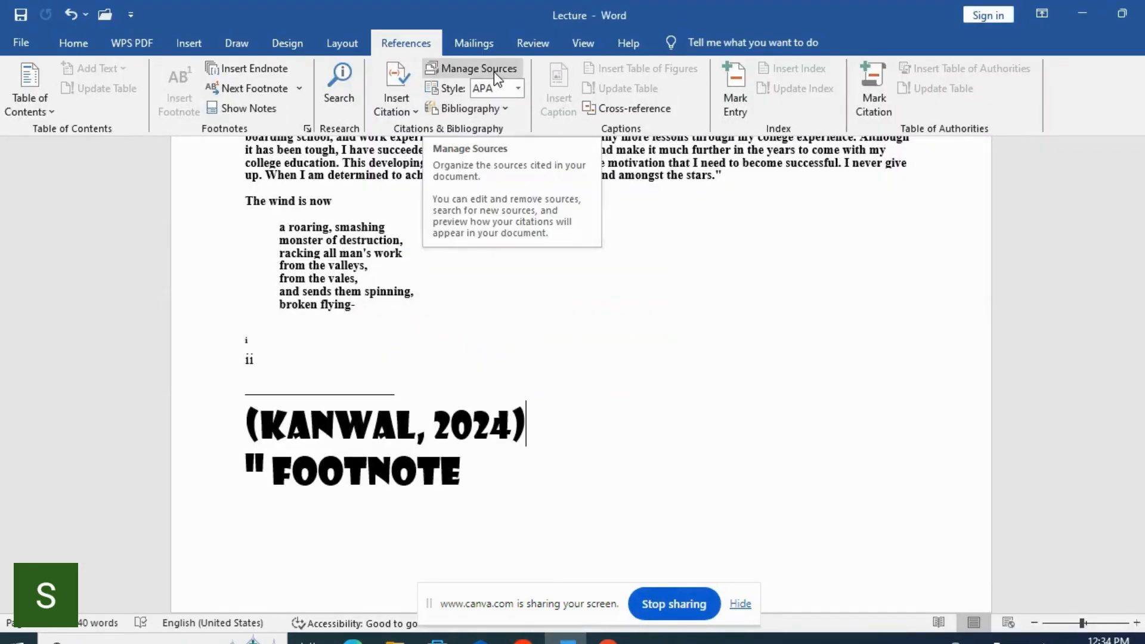
# - Open the Source Manager and delete both uncited sources from the document's Current List
pyautogui.click(479, 69)
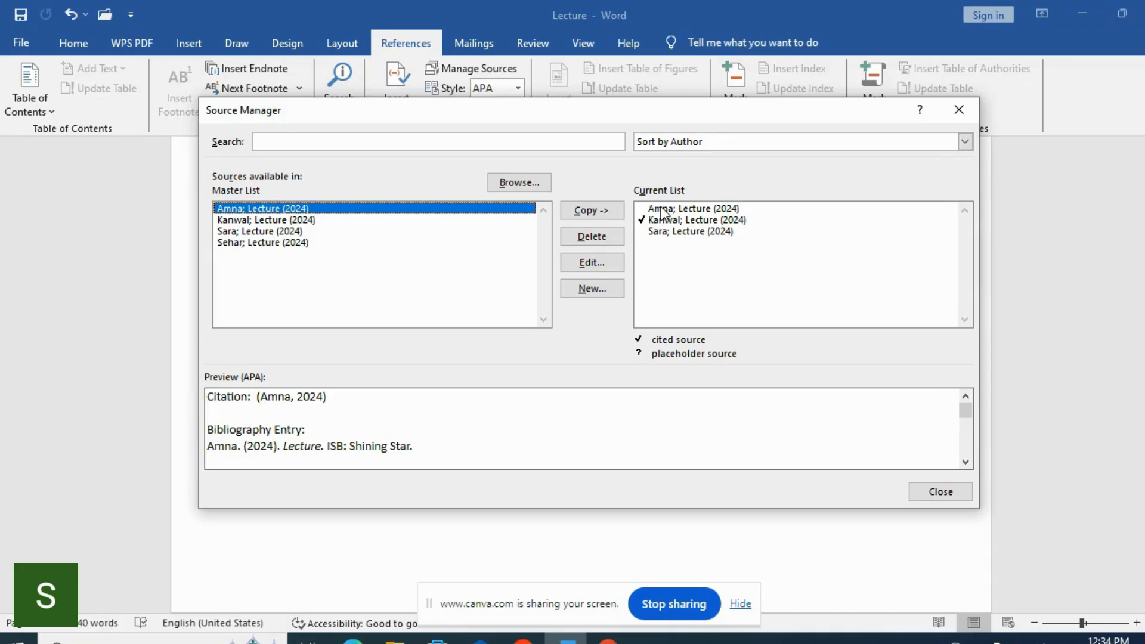
pyautogui.click(662, 209)
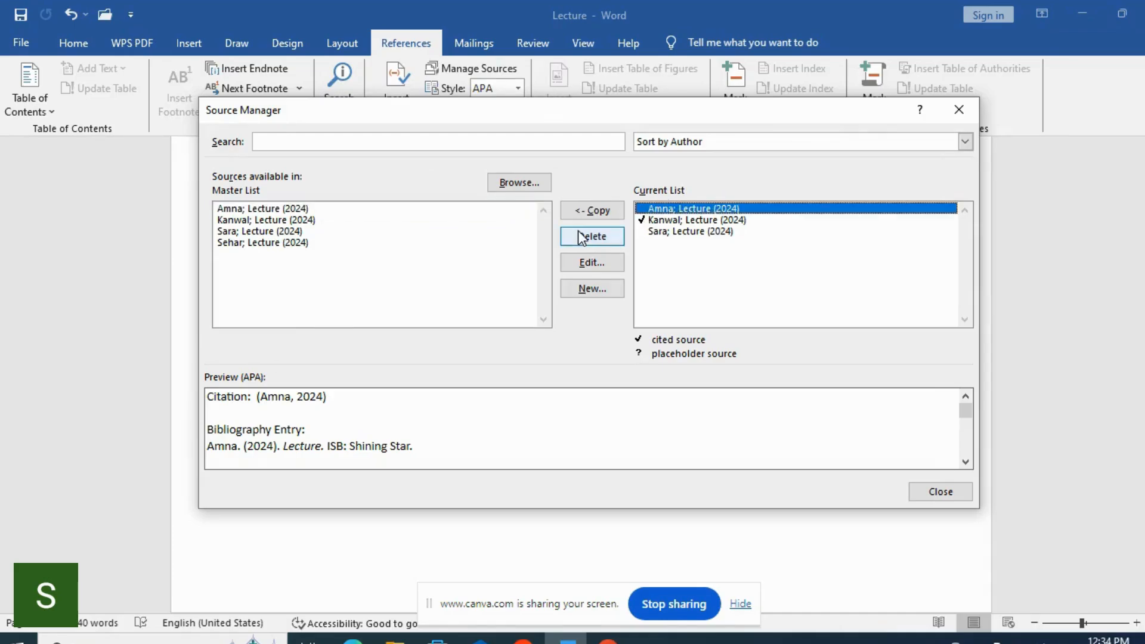
pyautogui.click(582, 236)
pyautogui.click(664, 220)
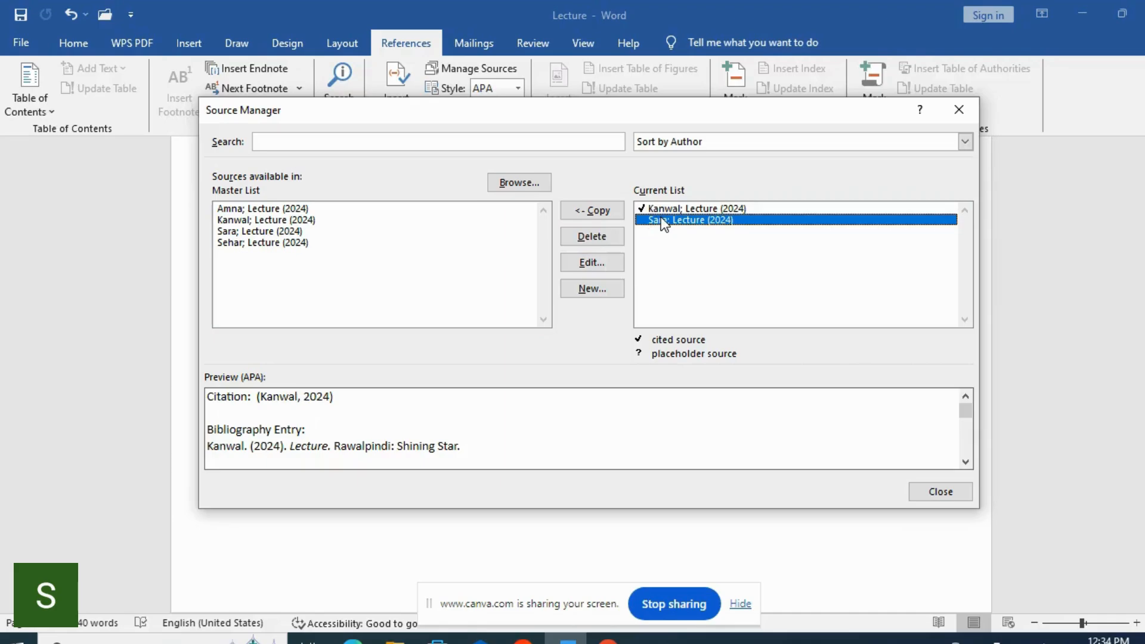
pyautogui.click(609, 236)
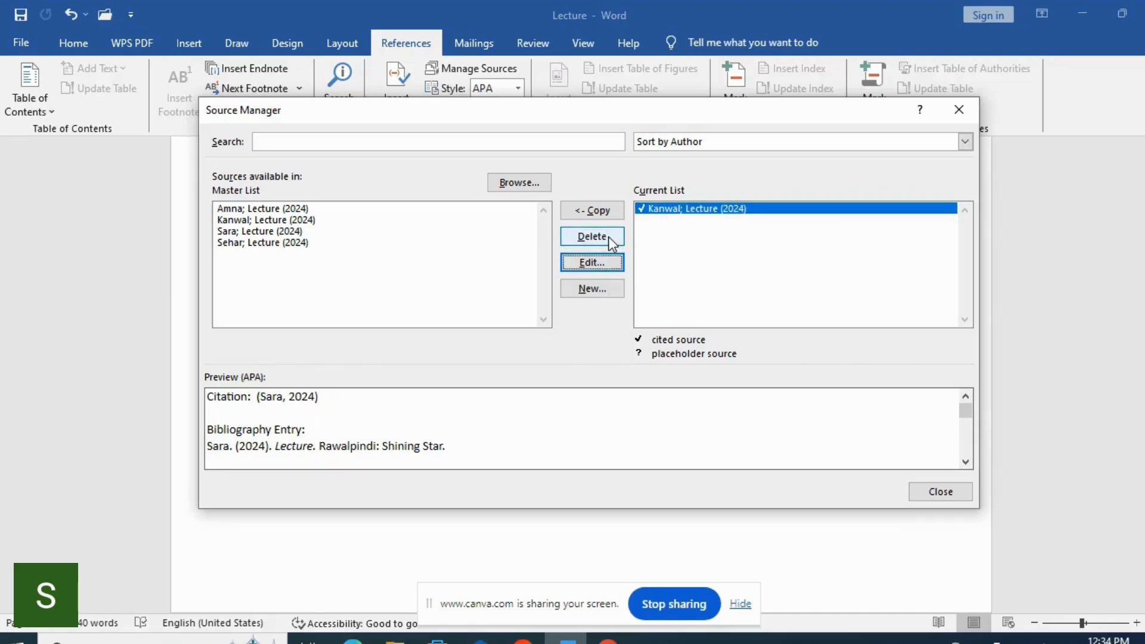
# - Start a new Book source in the Source Manager with the author's name and the title "Lecture"
pyautogui.click(592, 289)
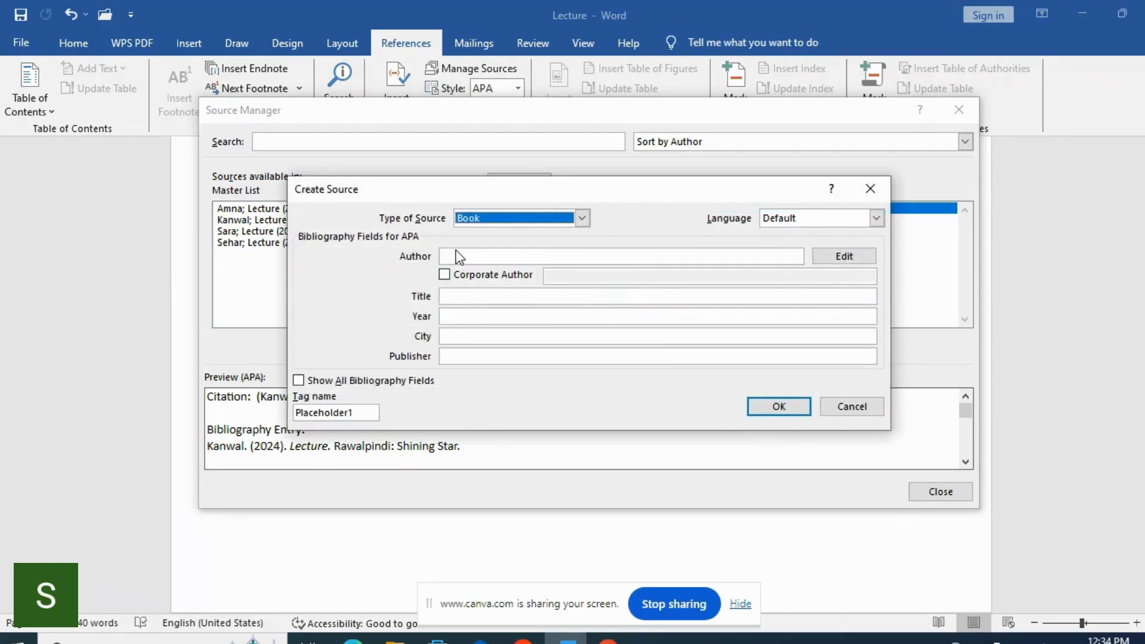
pyautogui.click(457, 257)
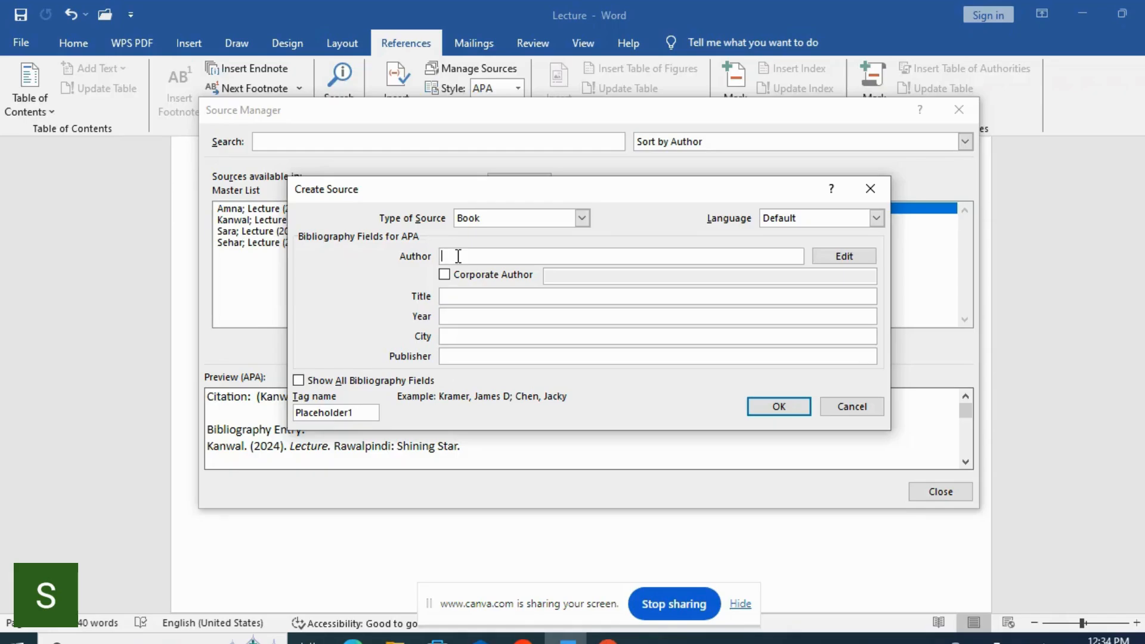
pyautogui.write('A')
pyautogui.press('BackSpace')
pyautogui.write('Maria')
pyautogui.click(466, 296)
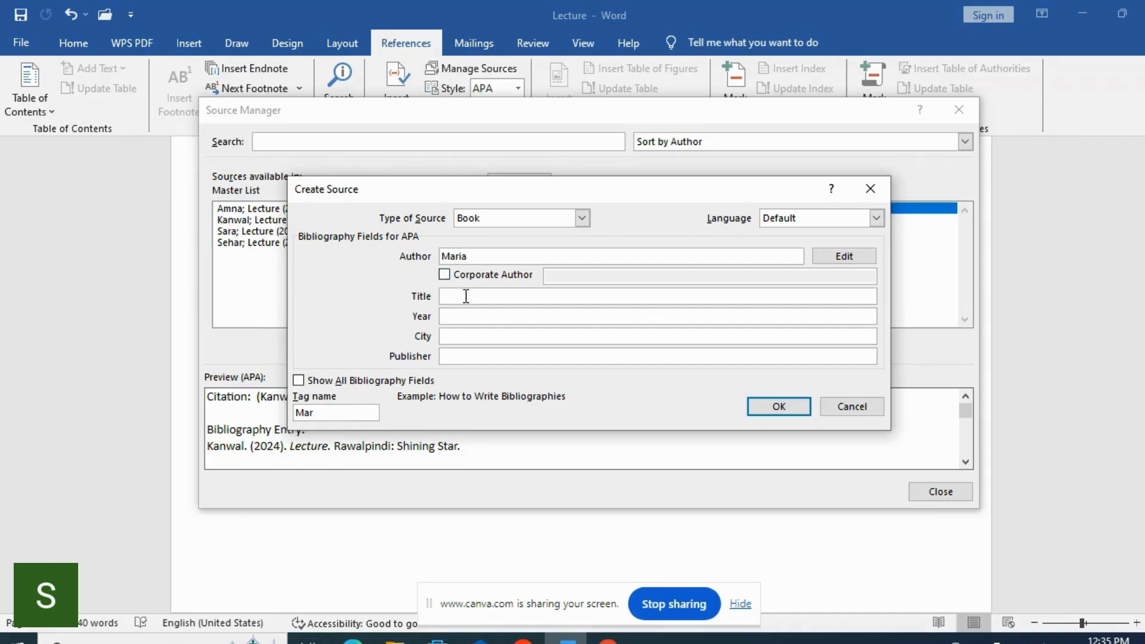
pyautogui.write('2024')
pyautogui.press('BackSpace')
pyautogui.press('BackSpace')
pyautogui.press('BackSpace')
pyautogui.press('BackSpace')
pyautogui.write('Lecture')
# - Complete the new source with year 2024, city ISB and publisher "Shining Star", save it, and close the Source Manager
pyautogui.click(464, 317)
pyautogui.write('2')
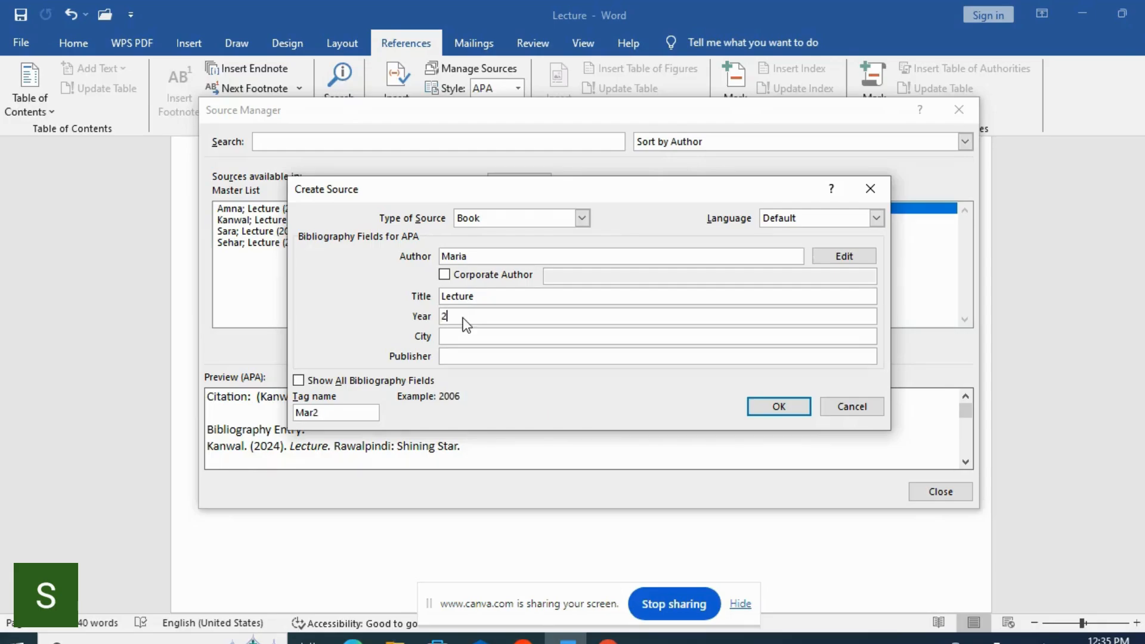
pyautogui.write('024')
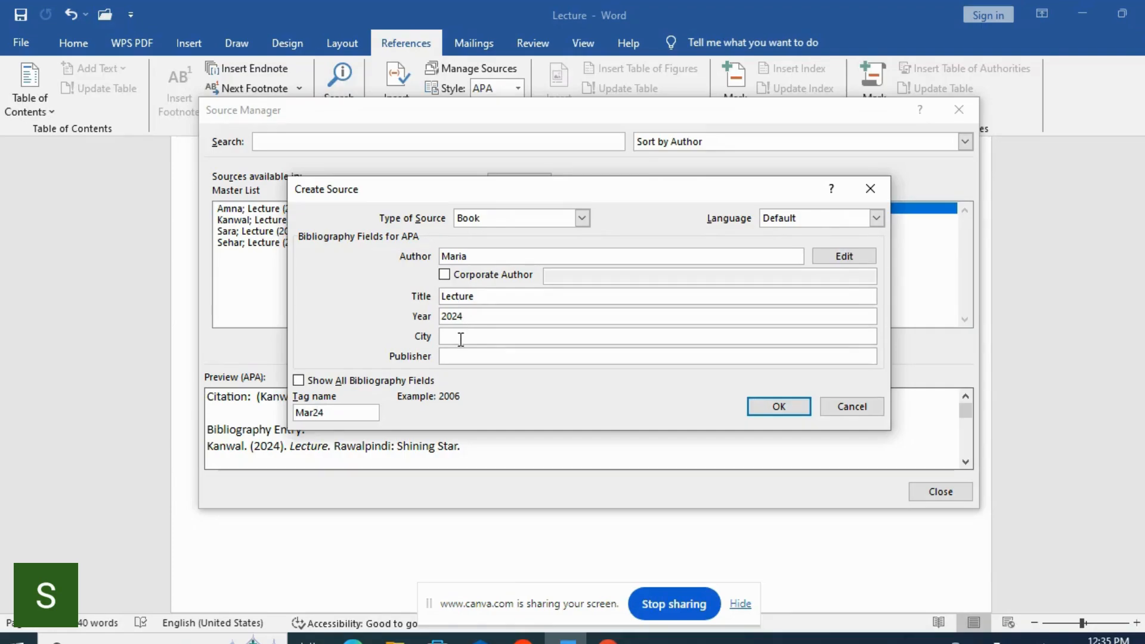
pyautogui.click(459, 337)
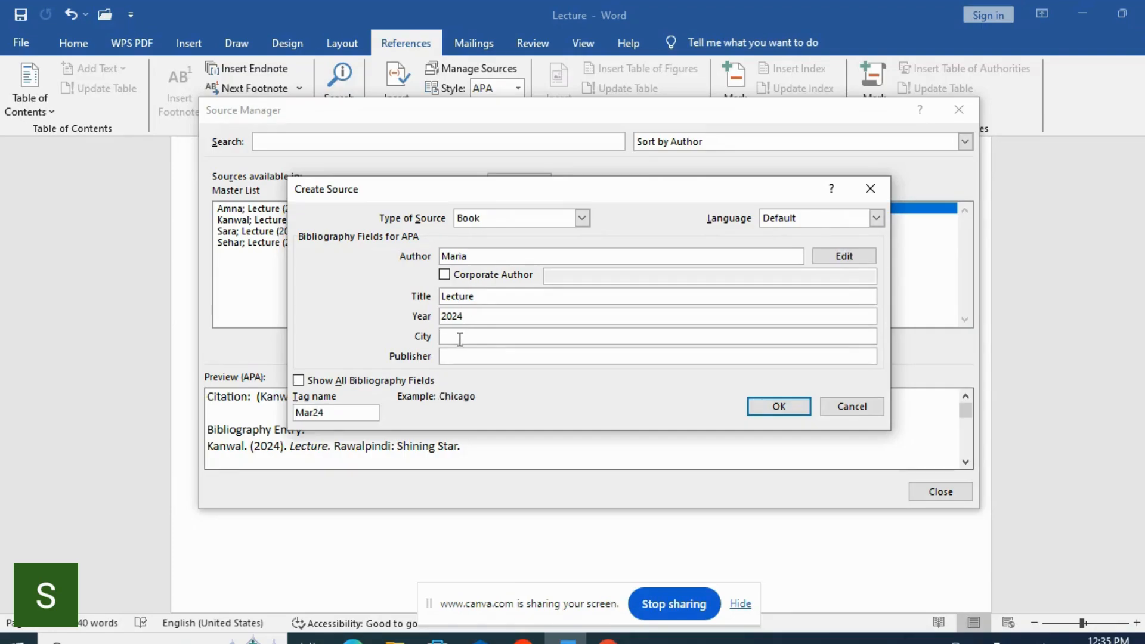
pyautogui.write('ISB')
pyautogui.click(444, 356)
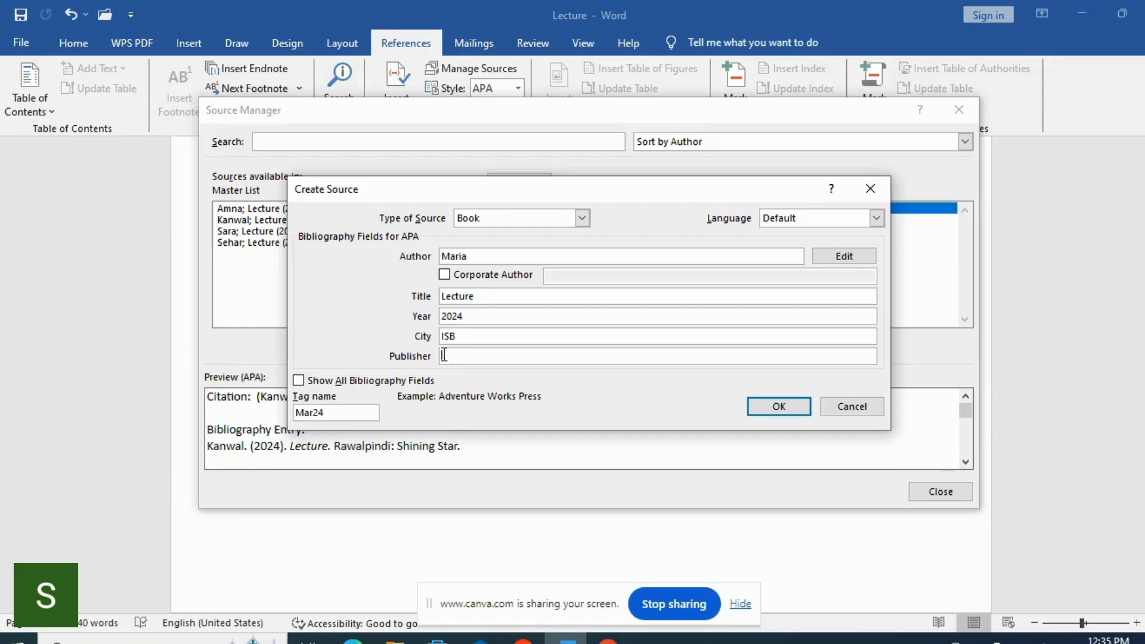
pyautogui.write('Shining Star')
pyautogui.click(778, 407)
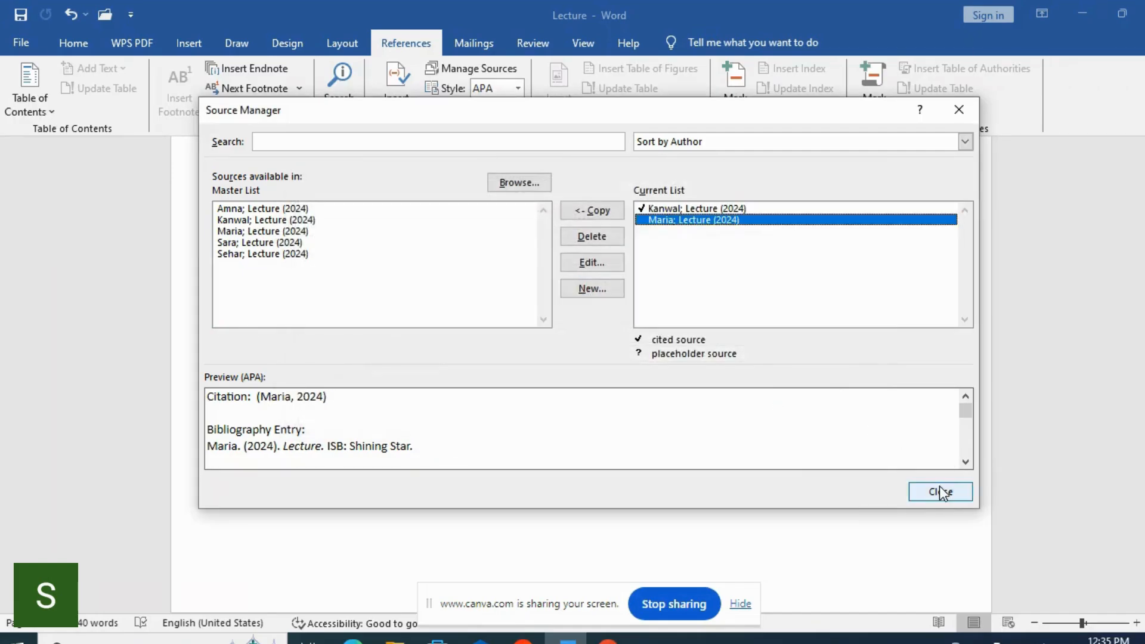
pyautogui.click(938, 493)
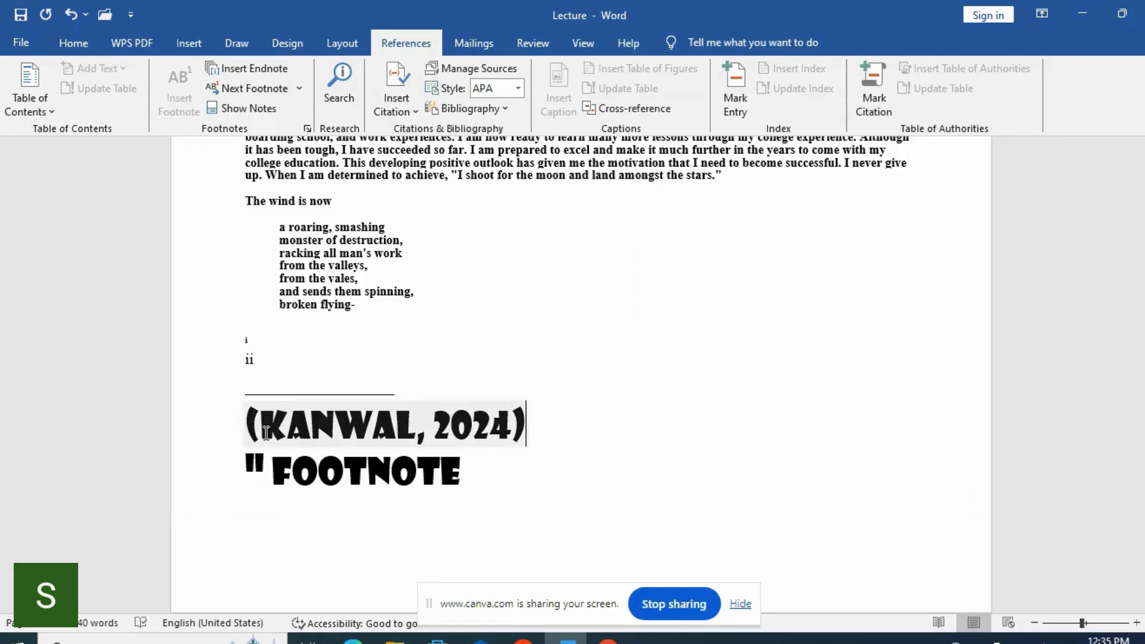
# - Insert the built-in References bibliography on the empty line below the poem that ends with "broken flying-"
pyautogui.click(248, 329)
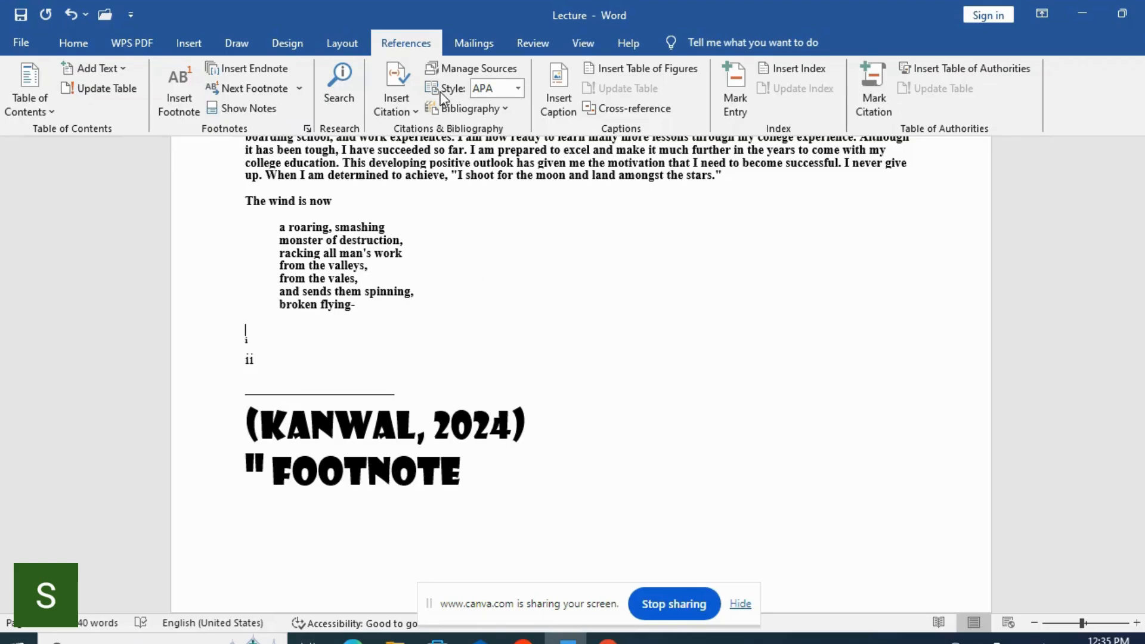
pyautogui.click(505, 109)
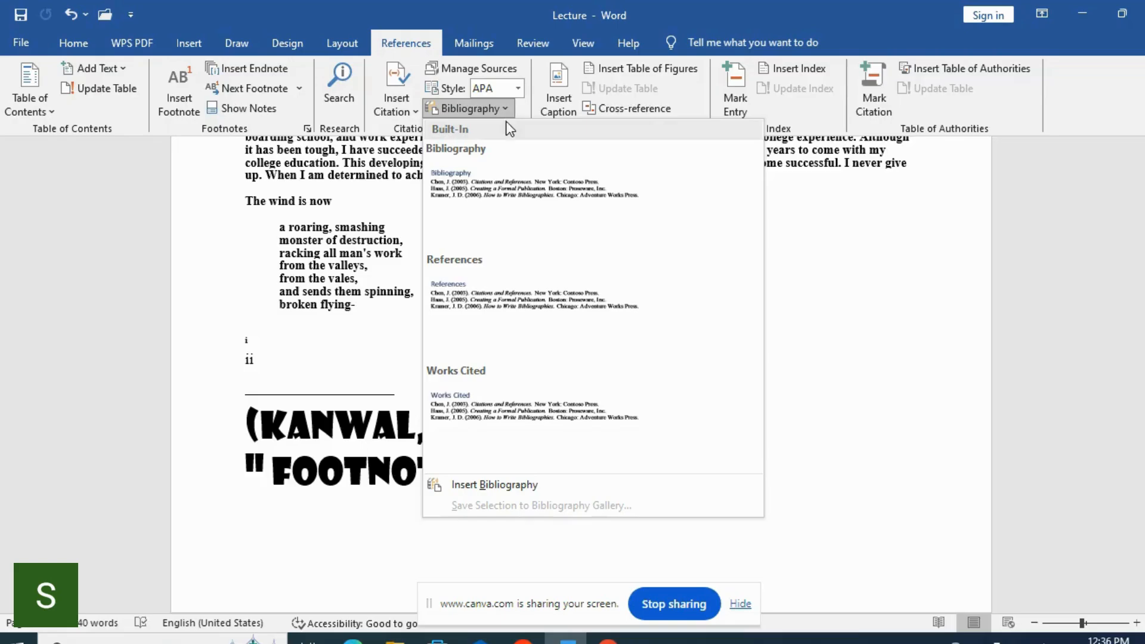
pyautogui.click(505, 296)
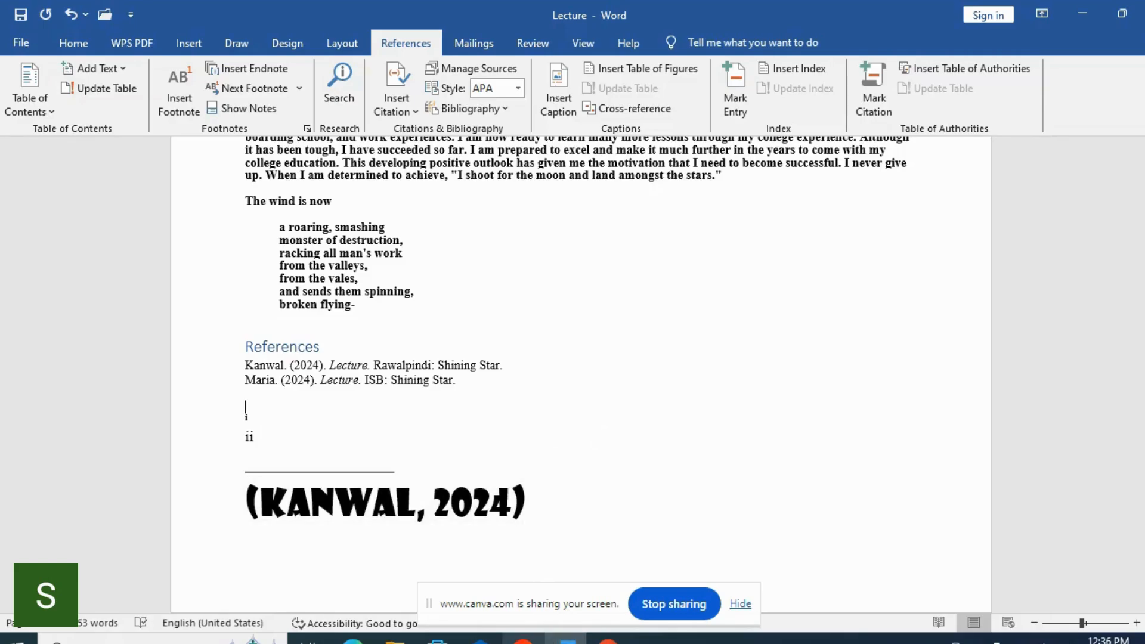
# - Switch to the WPS presentation, view the "Section 8: Customizing Citation Styles" slide, and return to the Word document
pyautogui.click(523, 639)
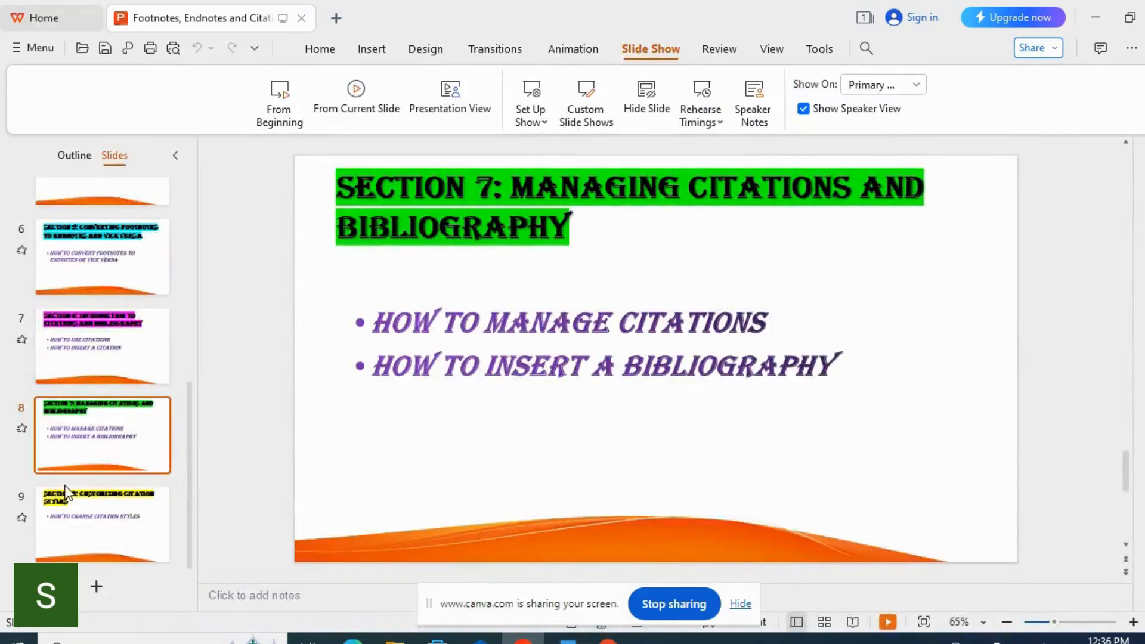
pyautogui.click(68, 500)
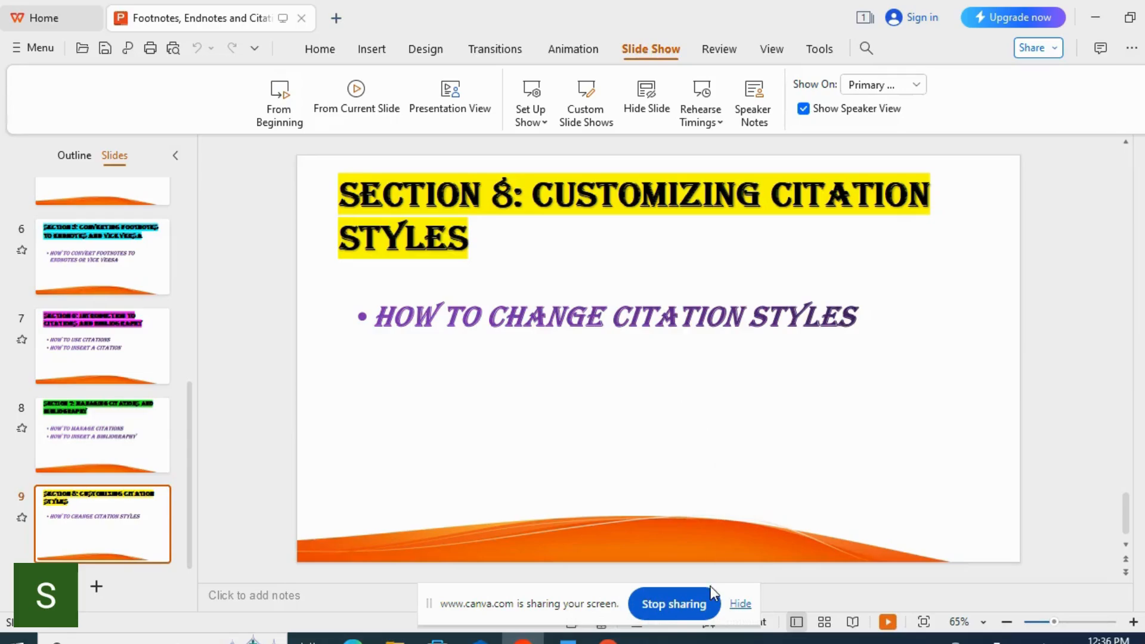
pyautogui.click(568, 639)
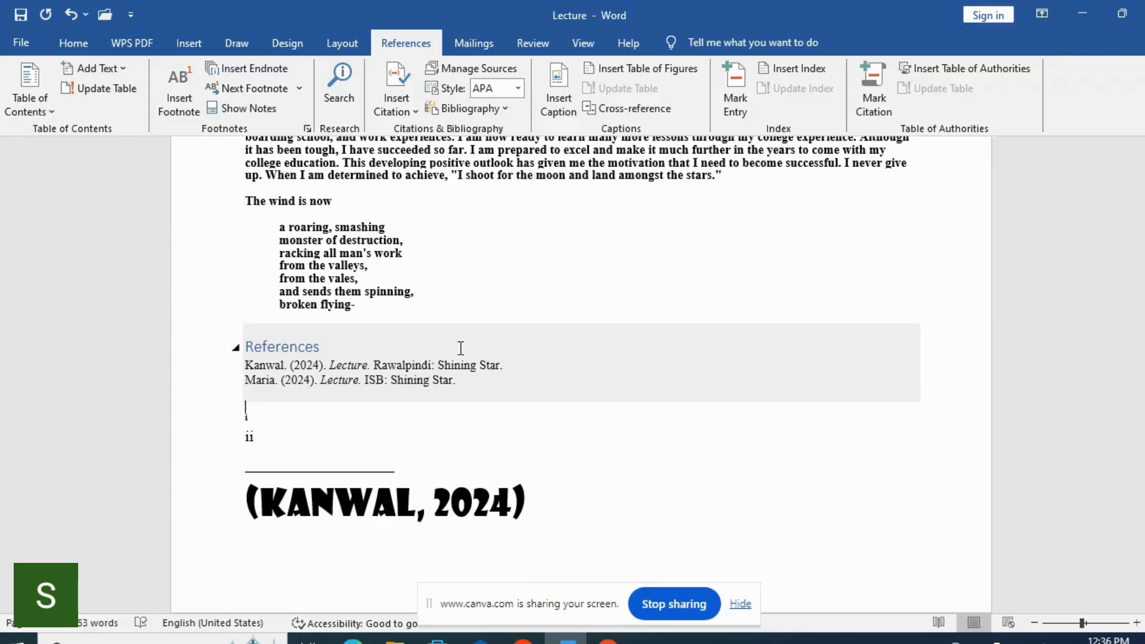
# - Change the document's citation and bibliography style to Harvard - Anglia 2008 and save the document
pyautogui.click(518, 89)
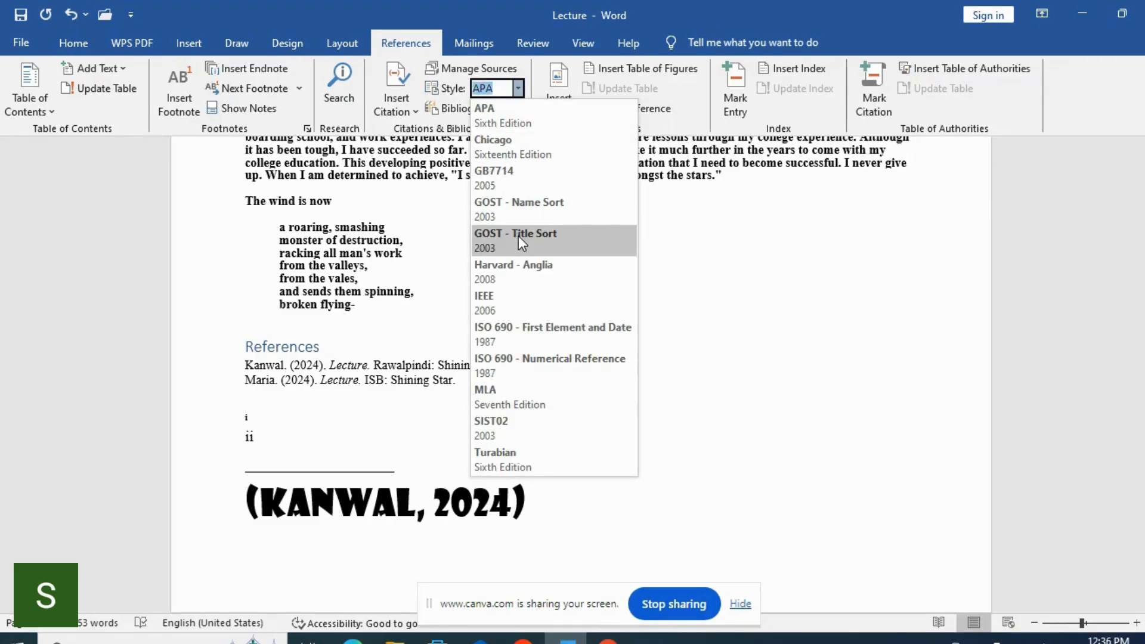
pyautogui.click(500, 271)
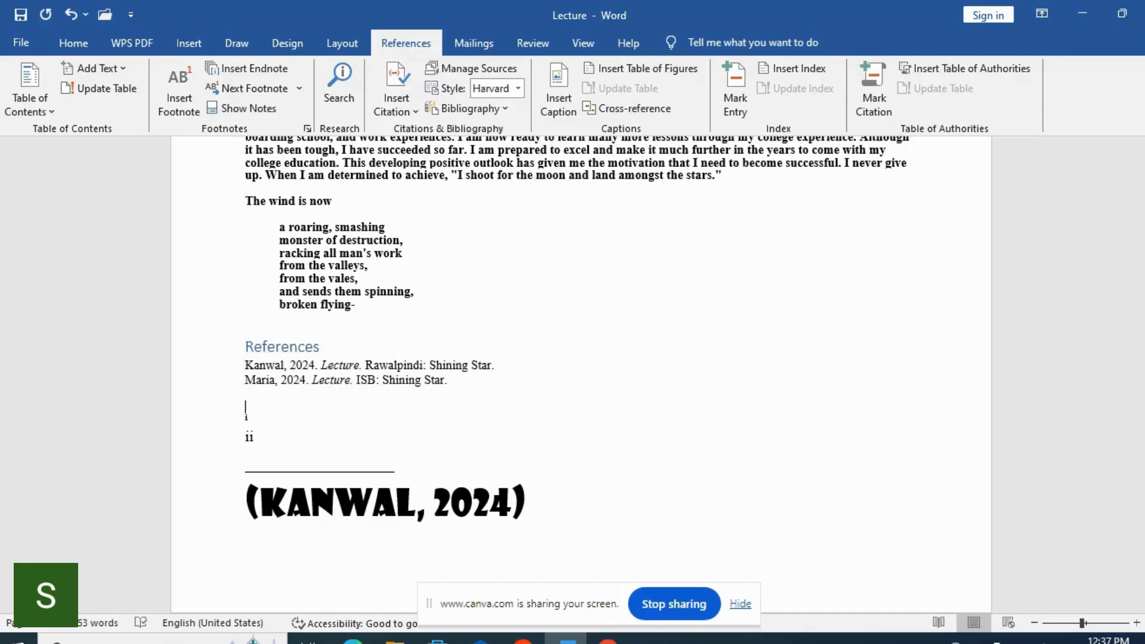
pyautogui.moveTo(1144, 359); pyautogui.dragTo(1144, 347)
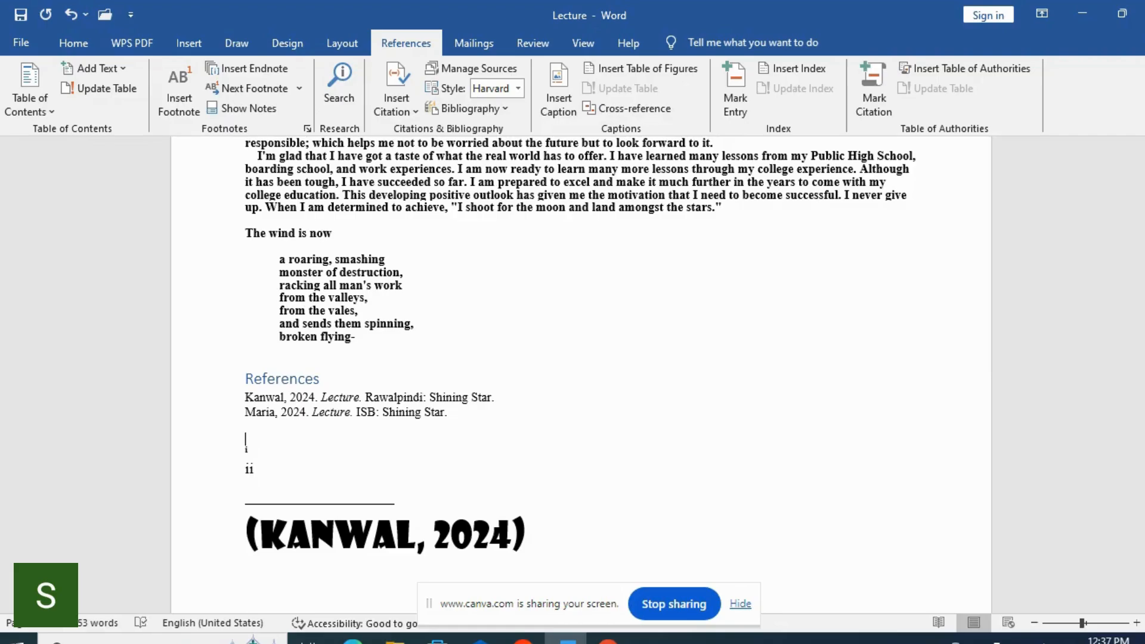
pyautogui.hotkey('ctrl', 's')
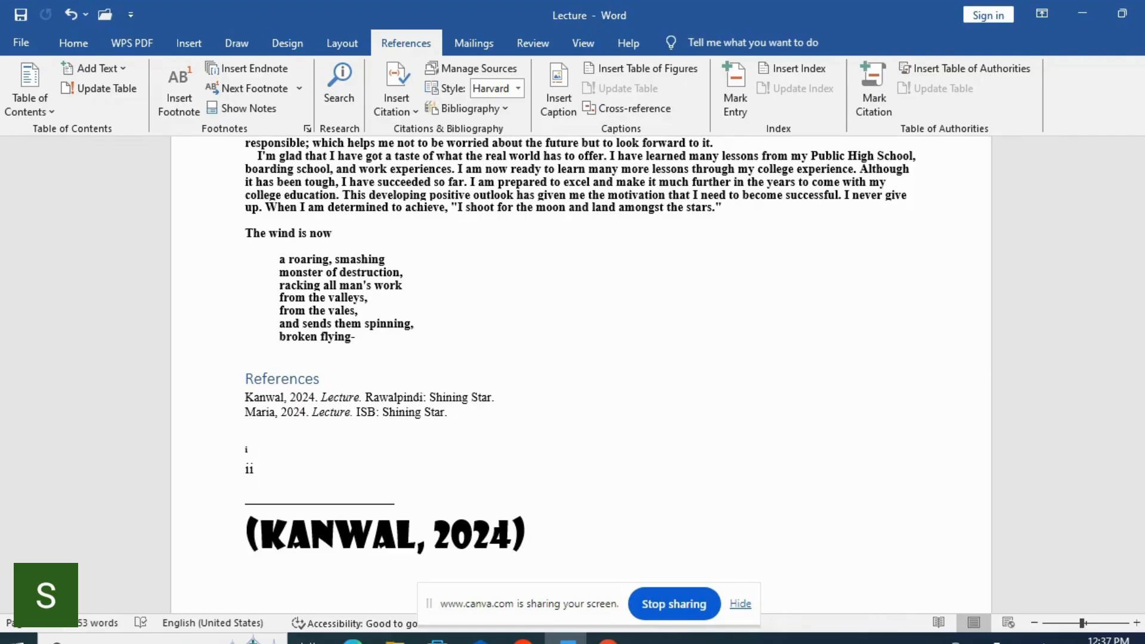